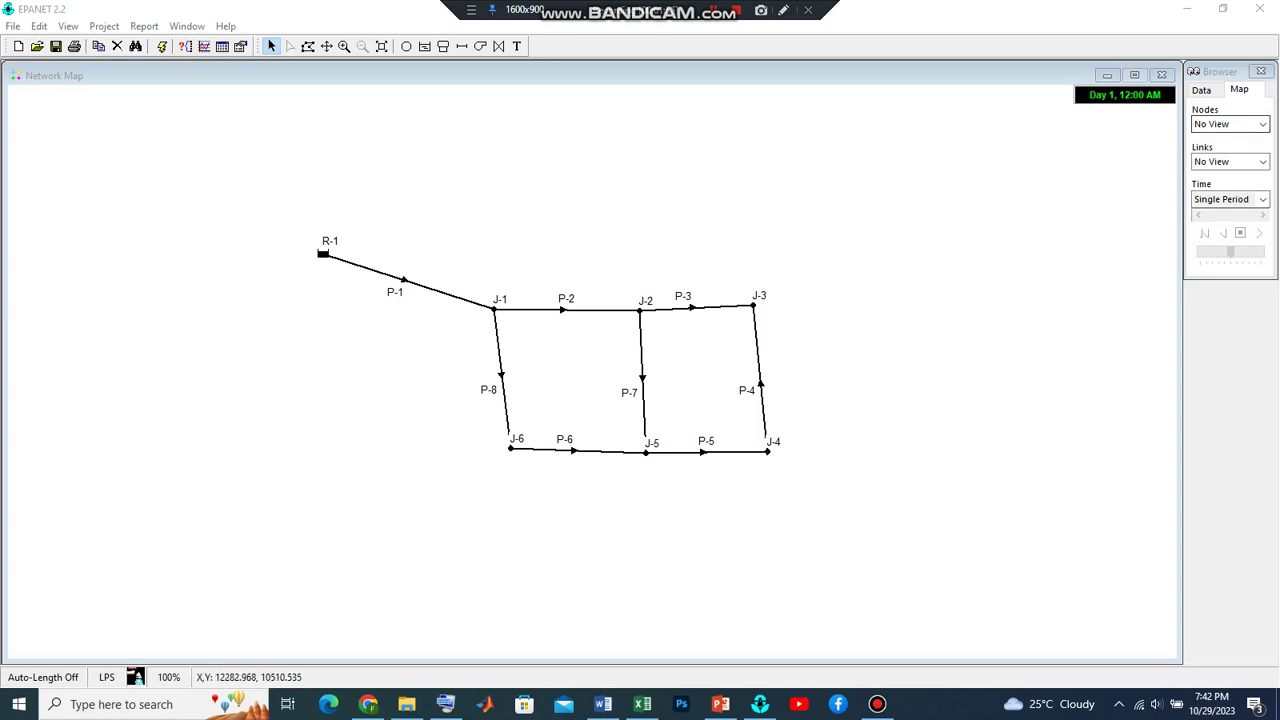
Display Pressure at the nodes on the map and set reservoir R-1's total head to 60
{"action": "left_click", "coordinate": [1262, 124]}
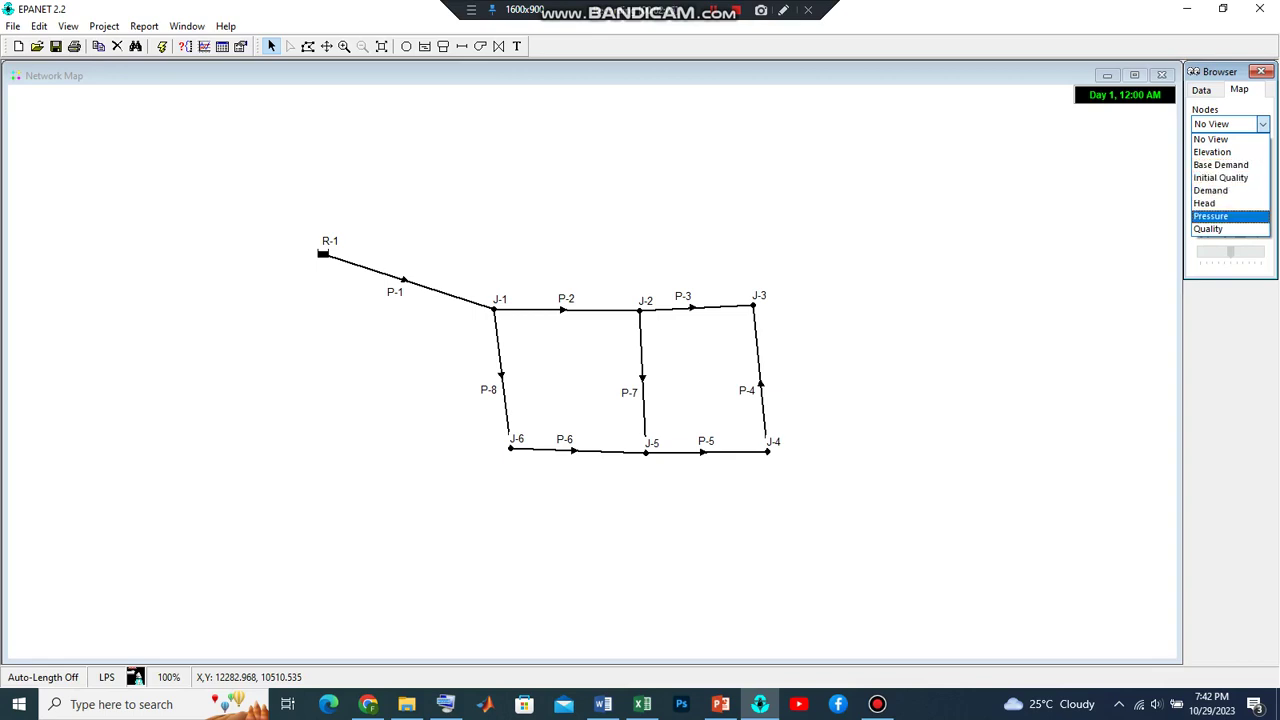
{"action": "left_click", "coordinate": [1212, 216]}
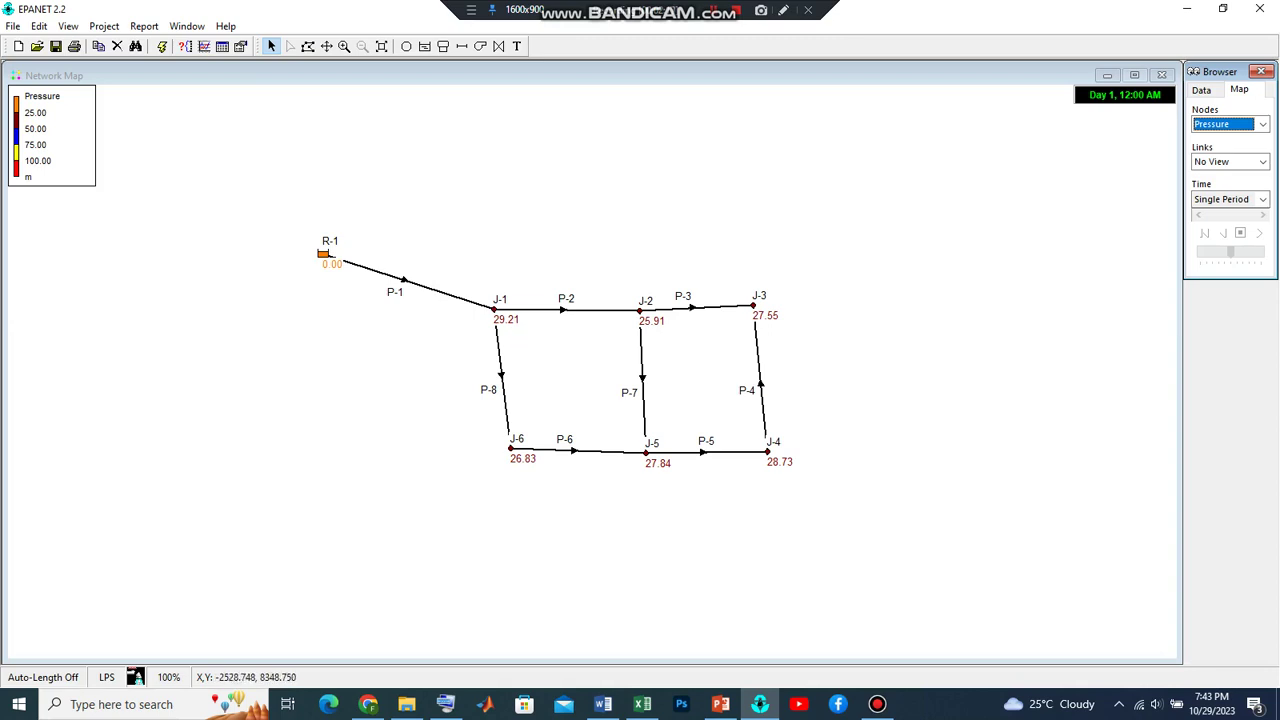
{"action": "double_click", "coordinate": [323, 254]}
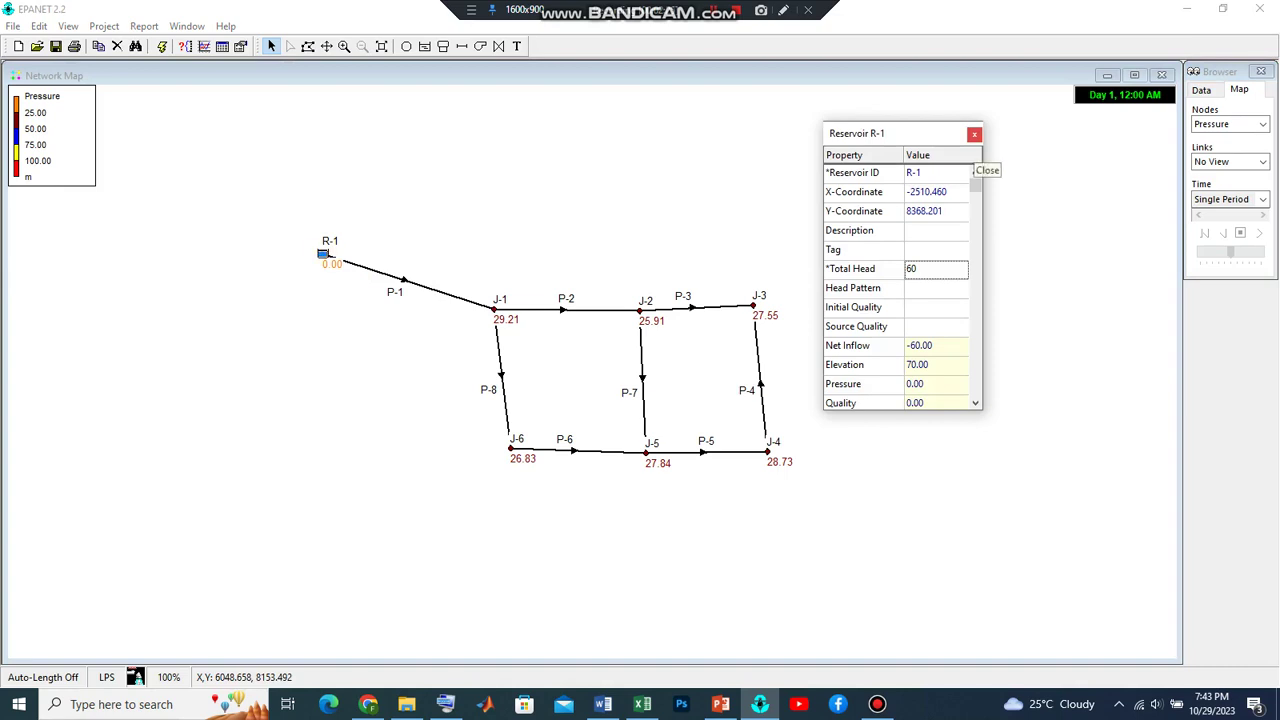
{"action": "left_click", "coordinate": [974, 134]}
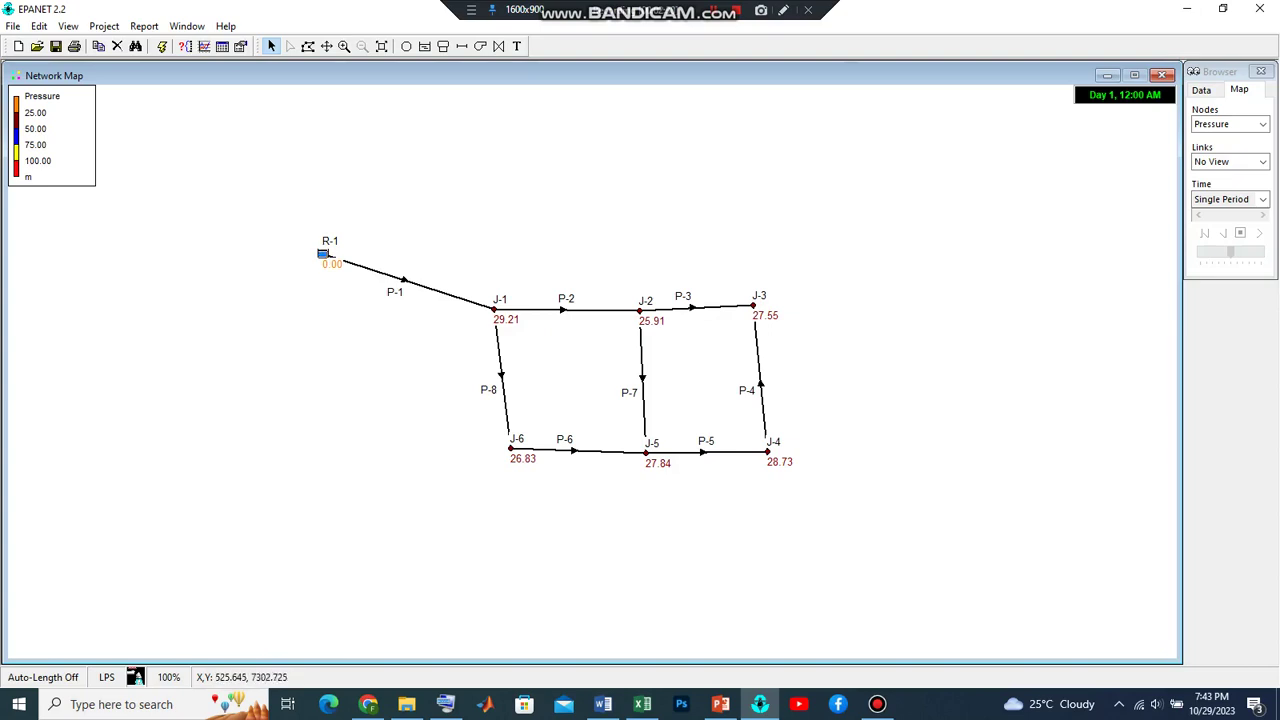
Switch to the Word document to review the acceptable water pressure ranges, and return to EPANET
{"action": "mouse_move", "coordinate": [720, 704]}
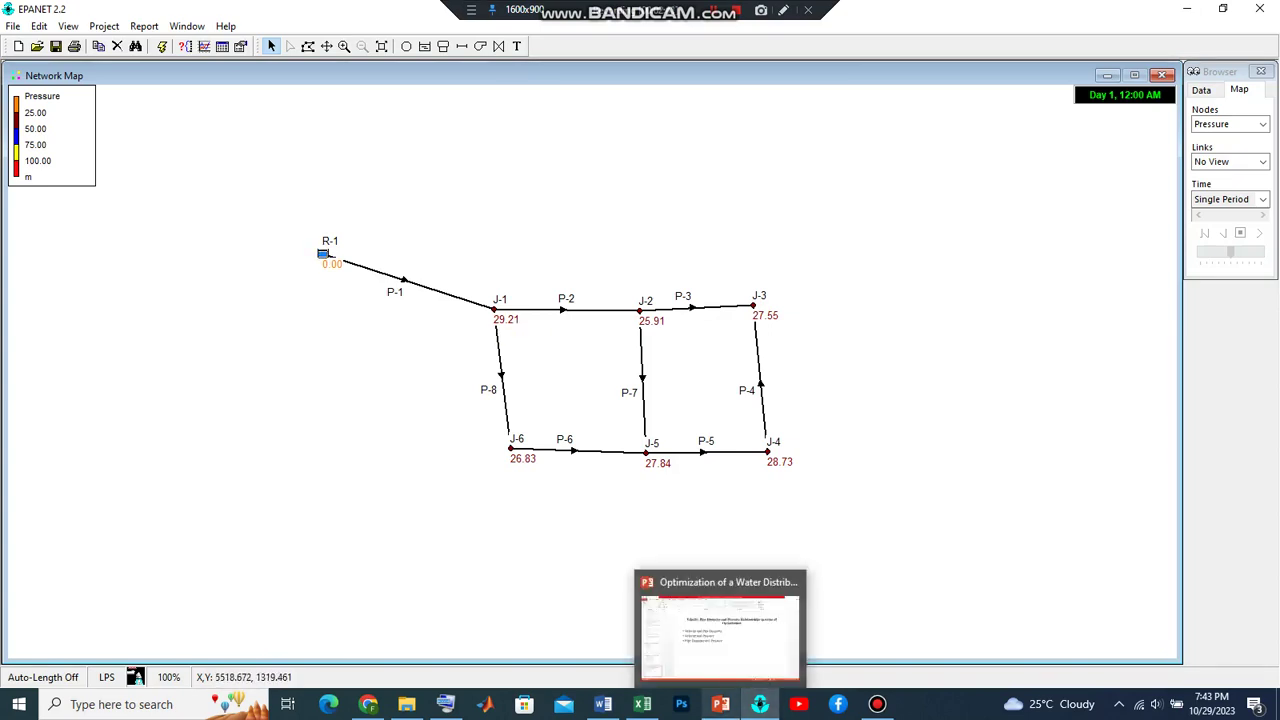
{"action": "left_click", "coordinate": [760, 704]}
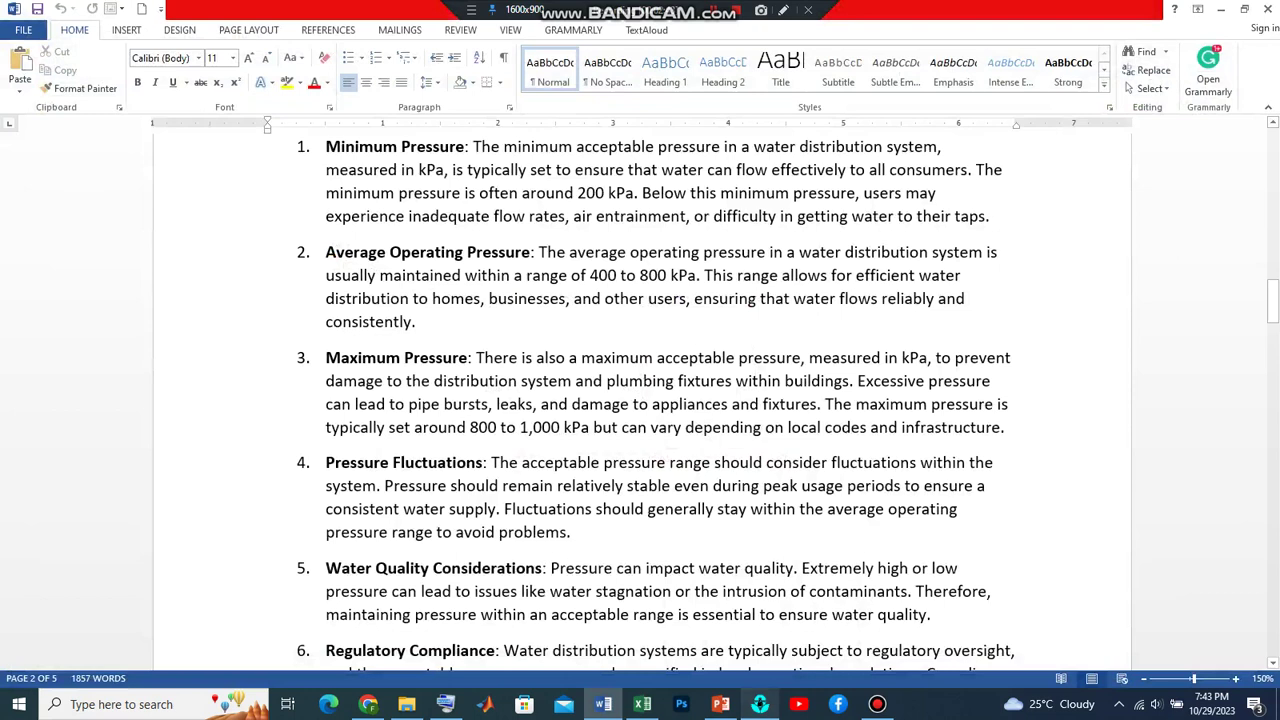
{"action": "left_click", "coordinate": [760, 704]}
{"action": "left_click", "coordinate": [877, 704]}
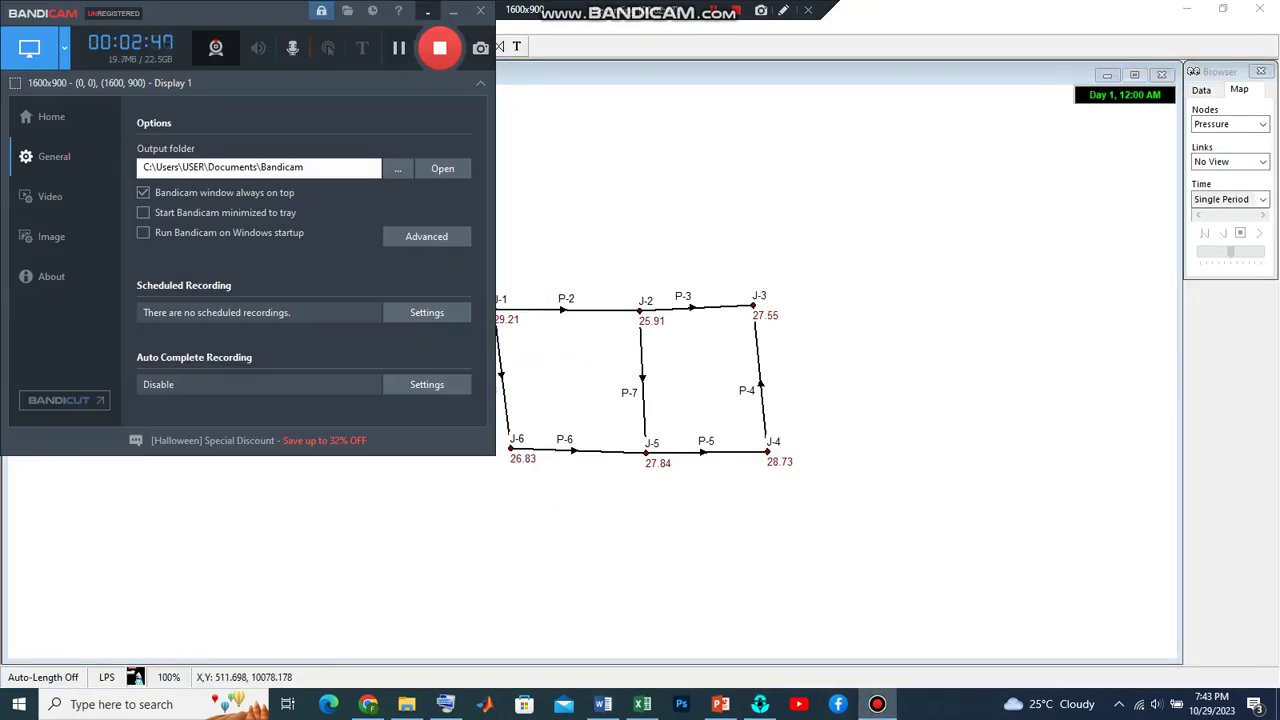
{"action": "left_click", "coordinate": [453, 11]}
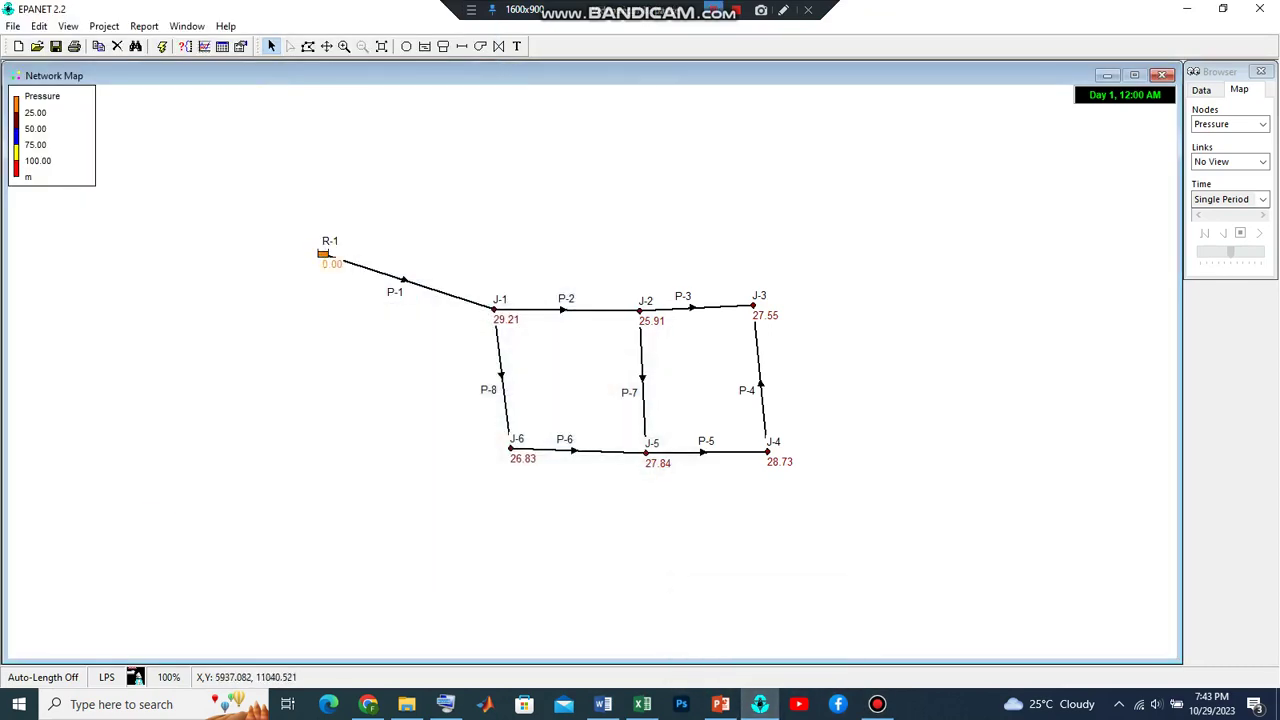
Open the calculator and convert junction J-1's pressure head to kPa by multiplying 29.21 by 9.81
{"action": "key", "text": "XF86Calculator"}
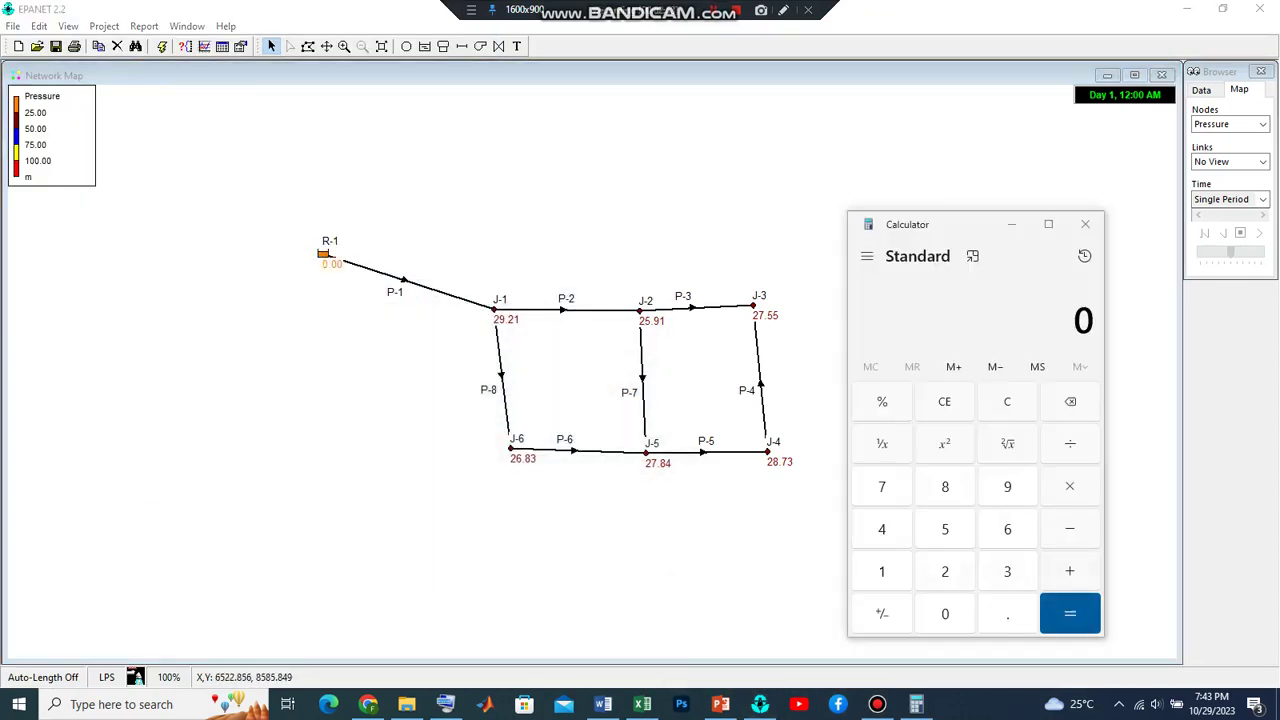
{"action": "type", "text": "29"}
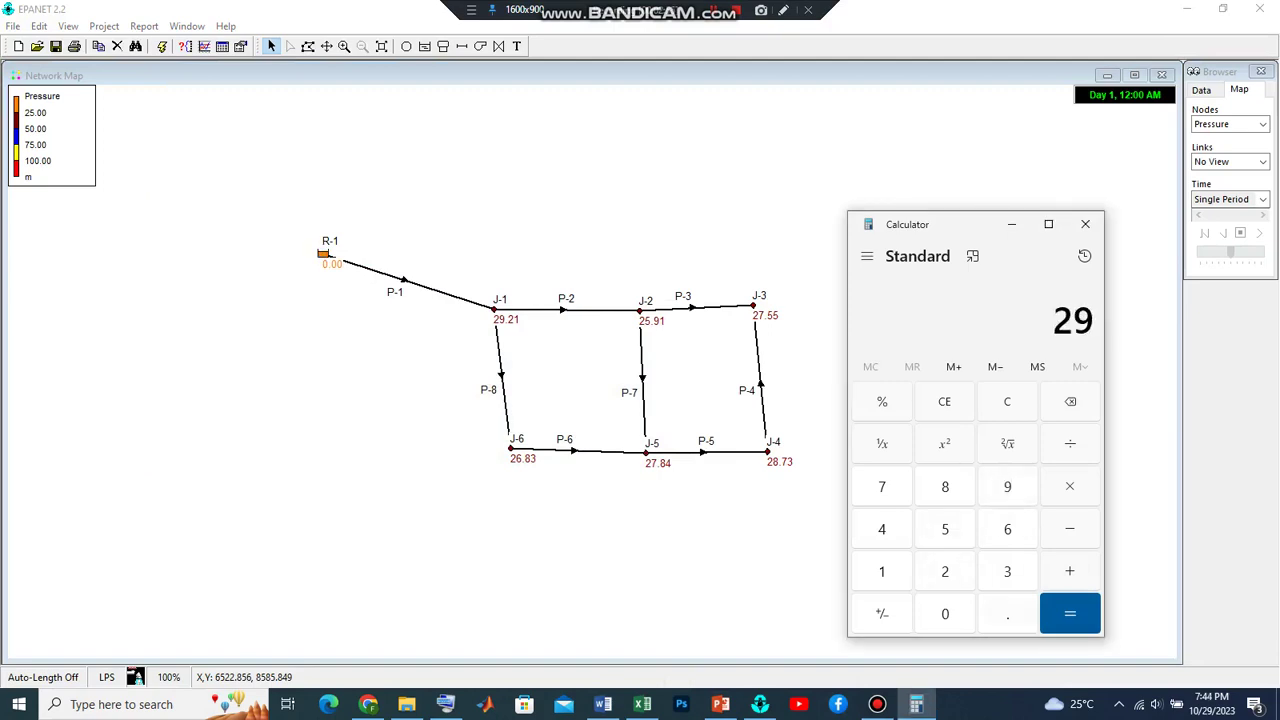
{"action": "type", "text": ".2"}
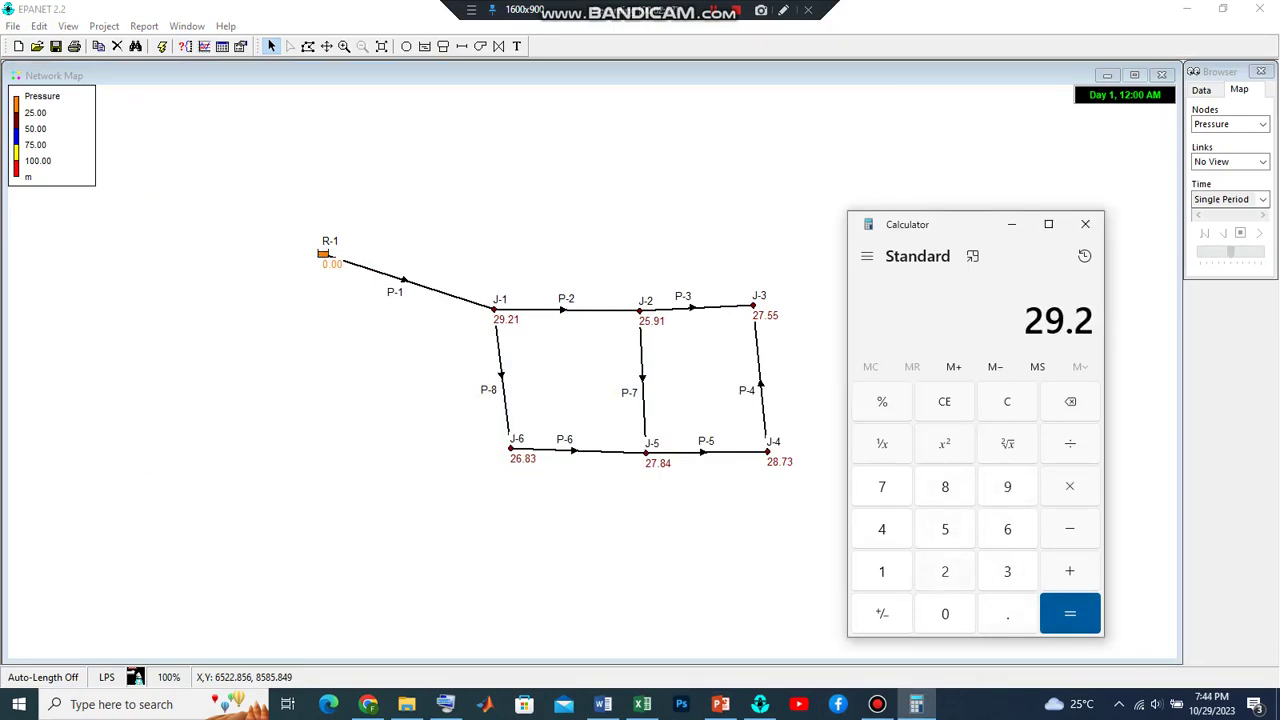
{"action": "type", "text": "1"}
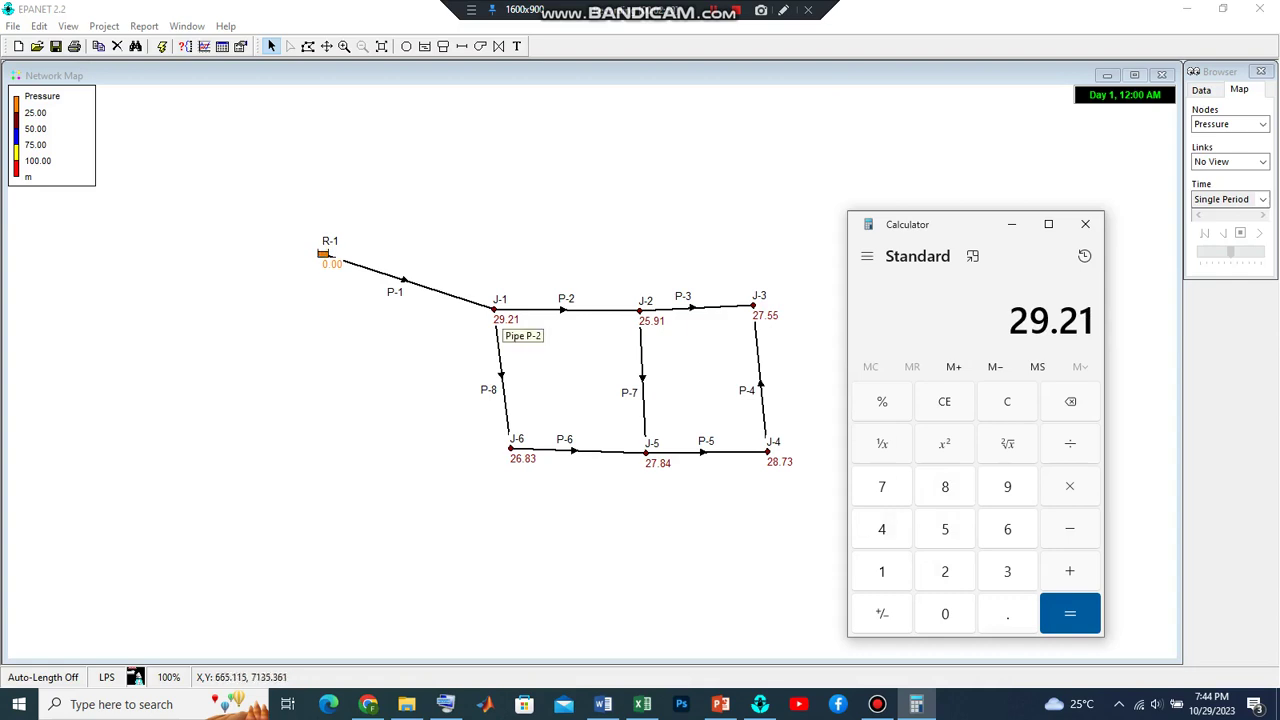
{"action": "type", "text": "*"}
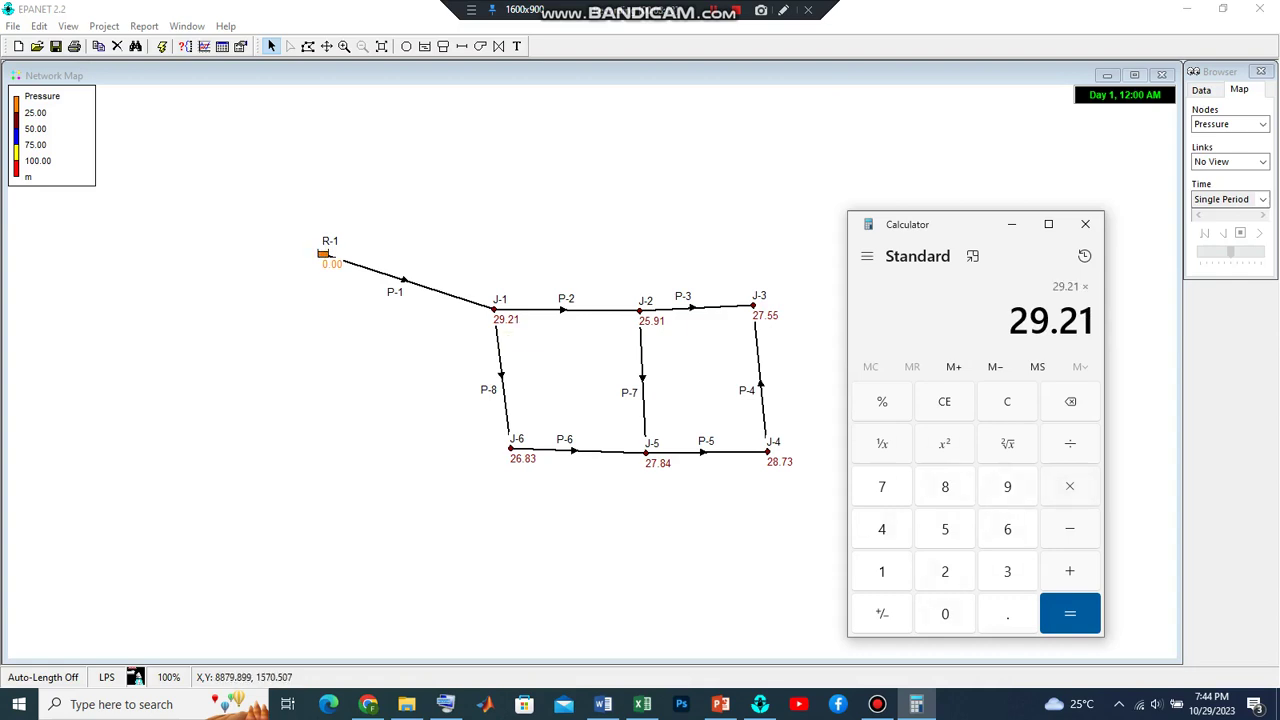
{"action": "type", "text": "9."}
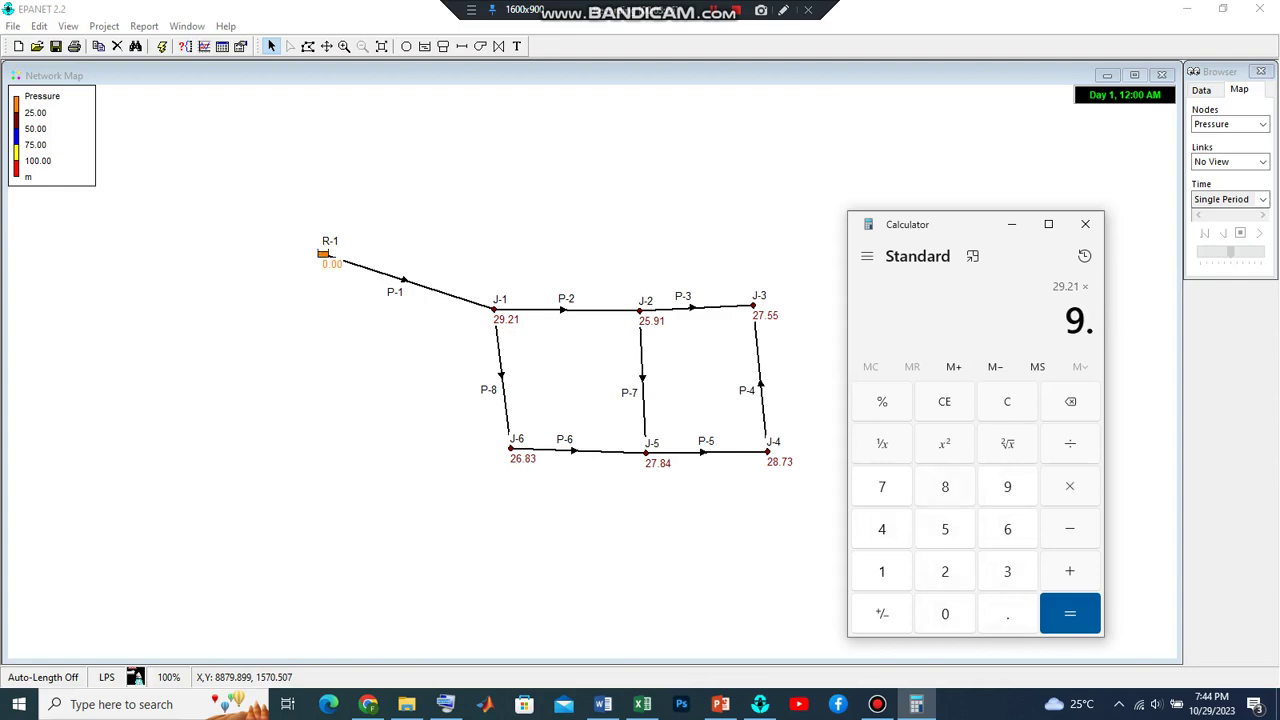
{"action": "type", "text": "81"}
{"action": "key", "text": "Return"}
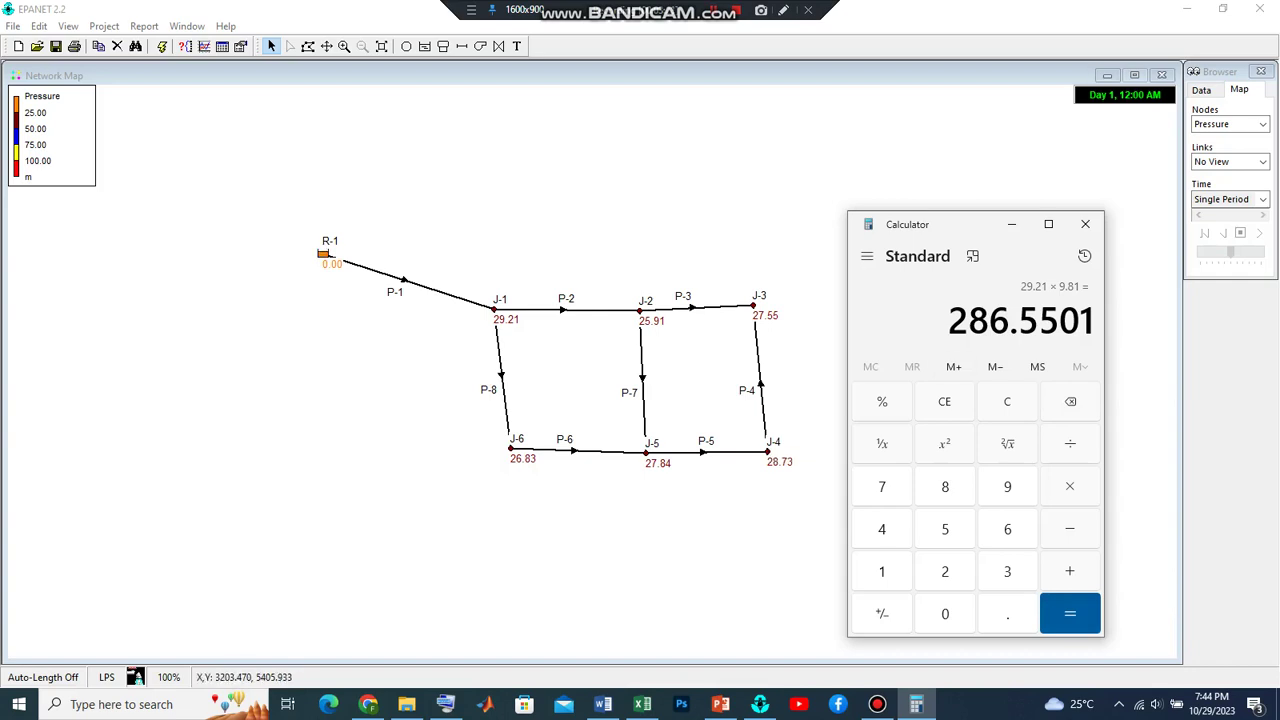
Minimize the calculator and run the hydraulic analysis of the network
{"action": "left_click", "coordinate": [323, 253]}
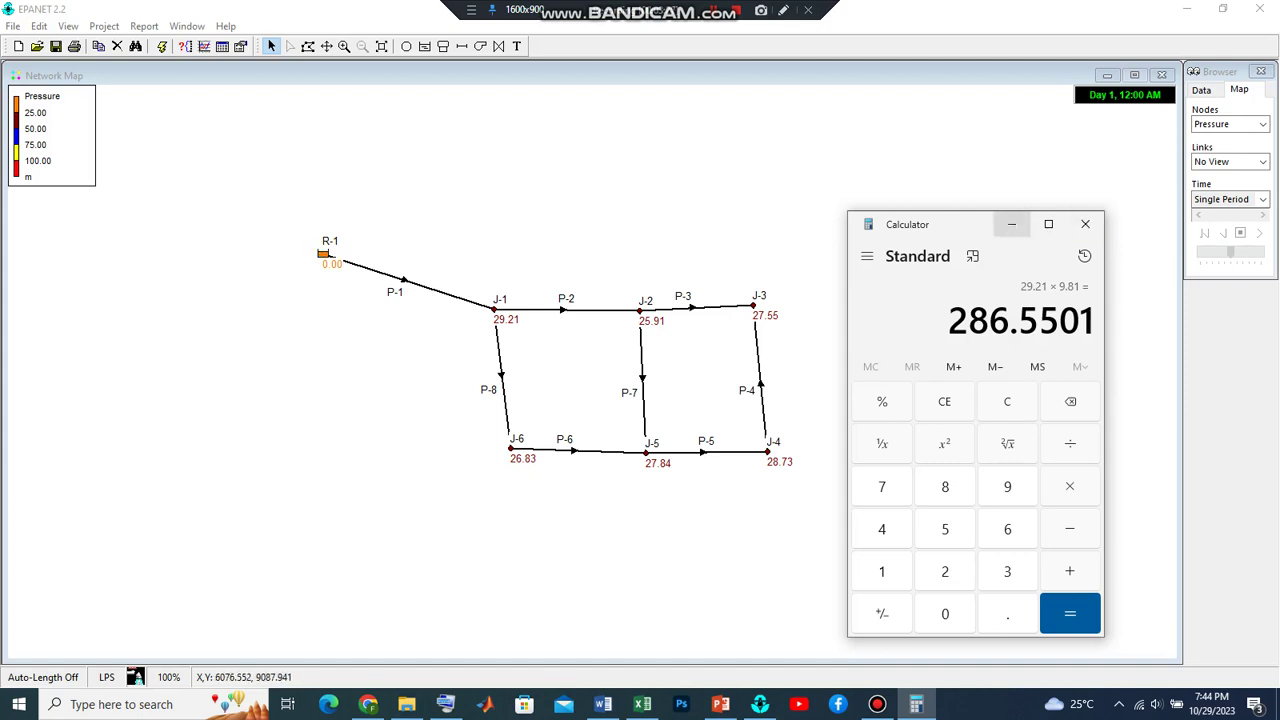
{"action": "left_click", "coordinate": [1011, 224]}
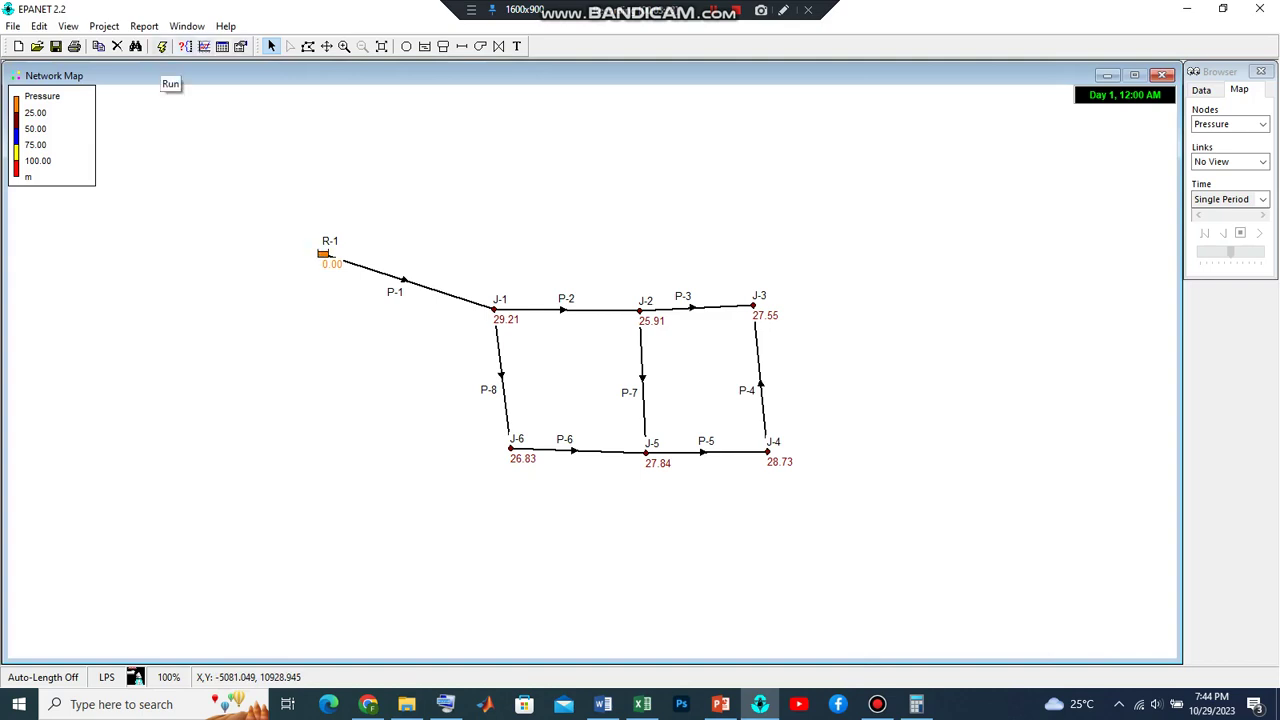
{"action": "left_click", "coordinate": [162, 47]}
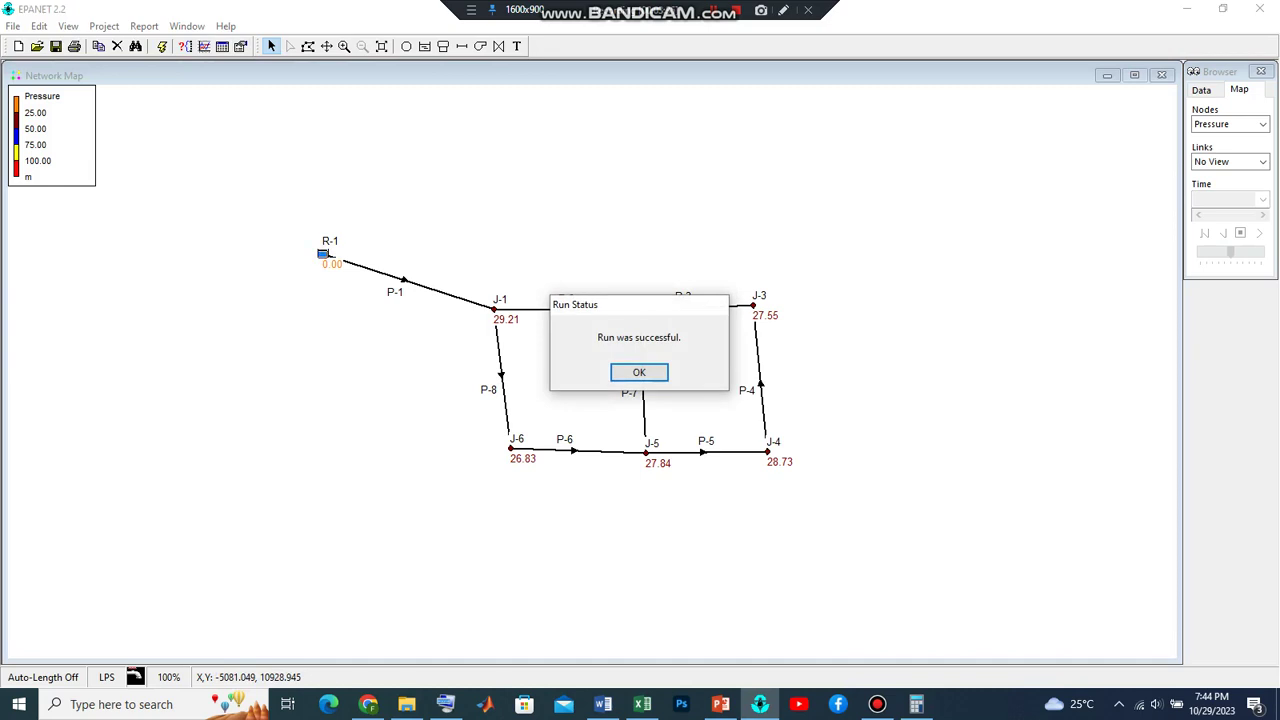
{"action": "key", "text": "Return"}
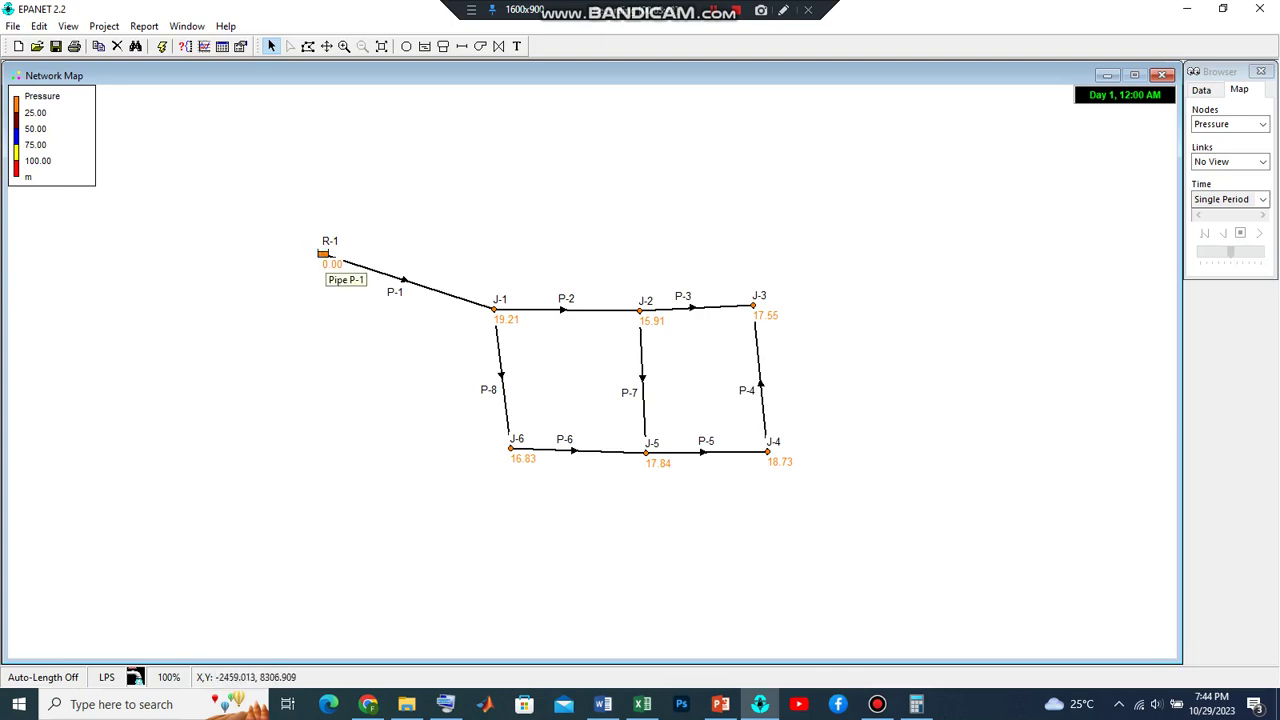
Set reservoir R-1's total head to 75 and rerun the hydraulic analysis
{"action": "left_click", "coordinate": [408, 281]}
{"action": "left_click", "coordinate": [326, 255]}
{"action": "right_click", "coordinate": [324, 254]}
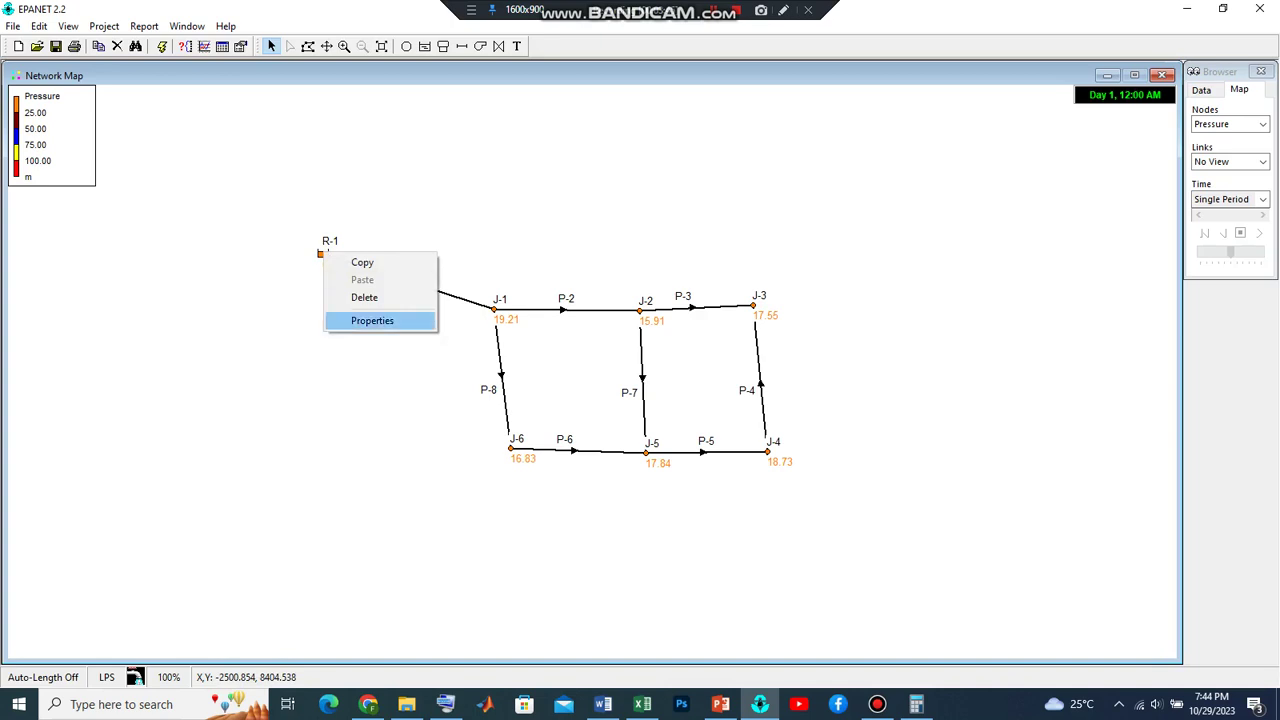
{"action": "left_click", "coordinate": [372, 320]}
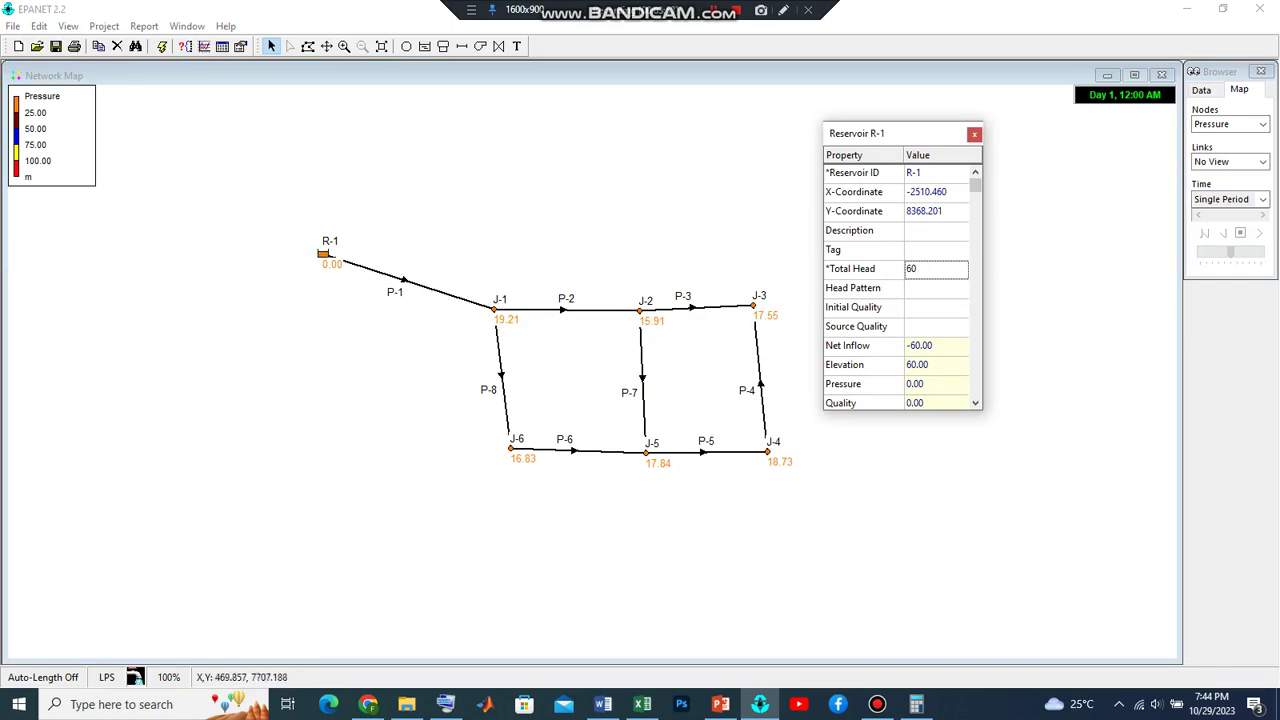
{"action": "left_click", "coordinate": [935, 269]}
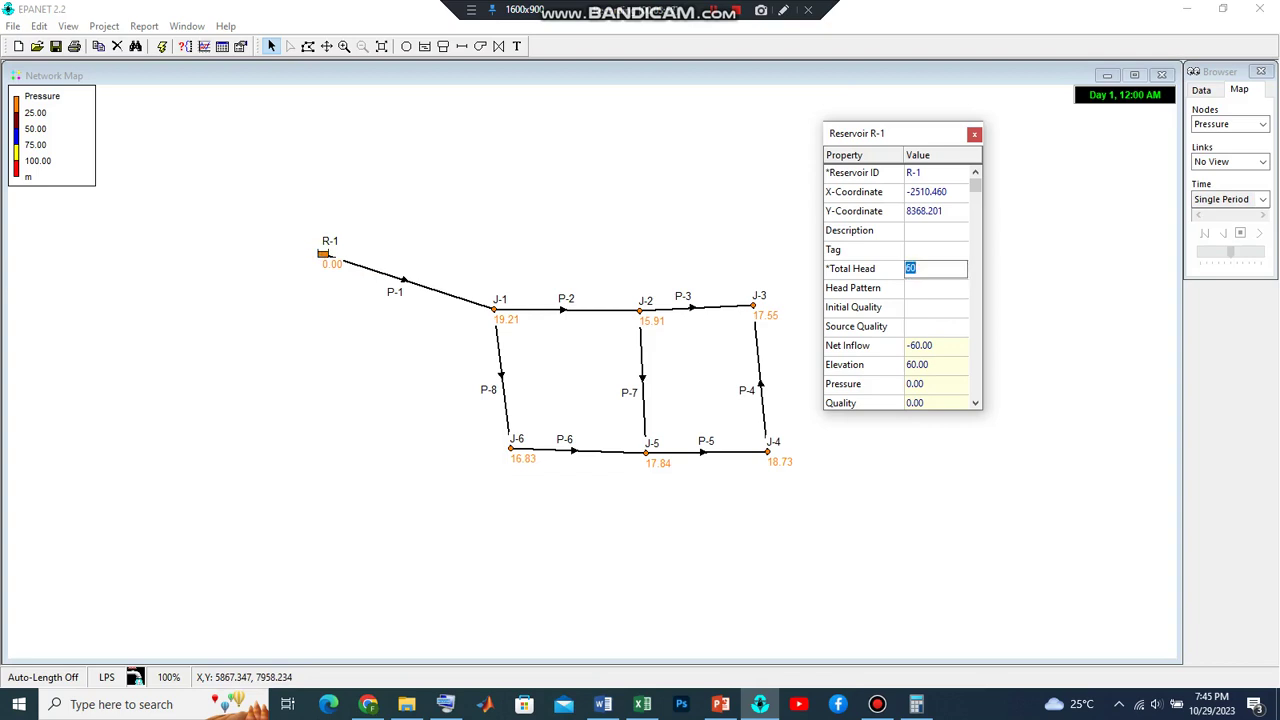
{"action": "type", "text": "75"}
{"action": "left_click", "coordinate": [162, 47]}
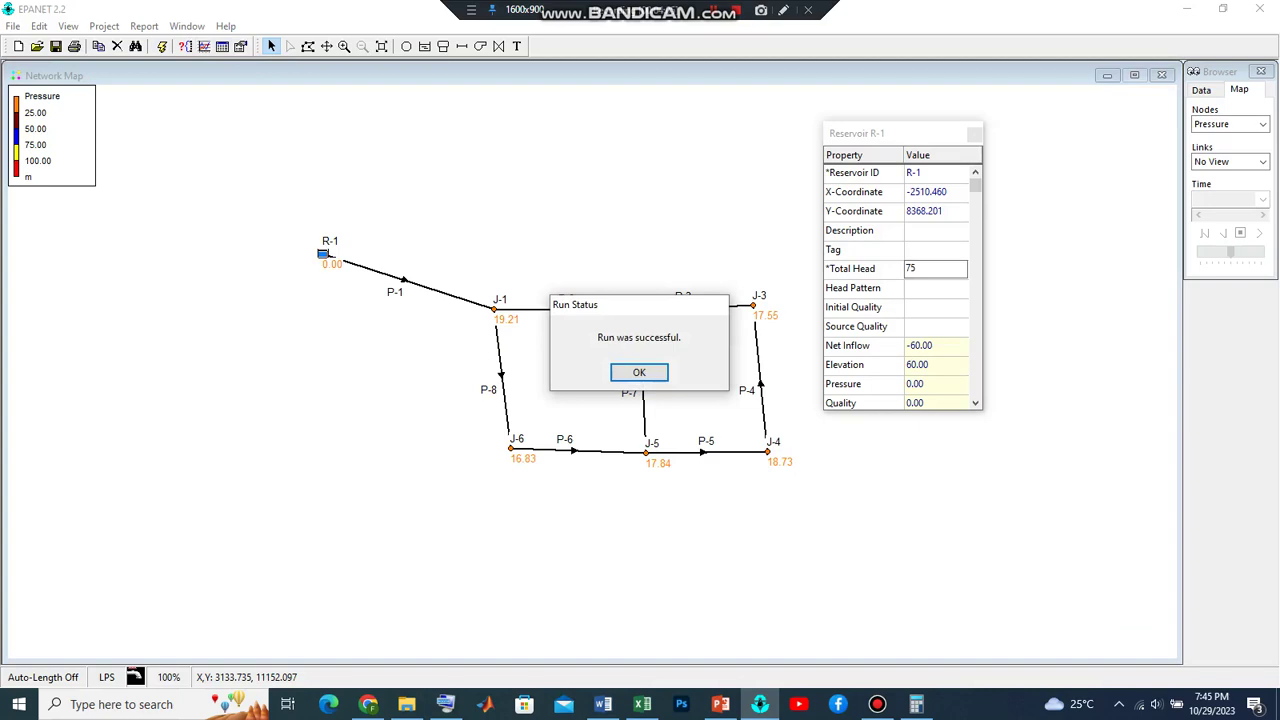
{"action": "left_click", "coordinate": [641, 371]}
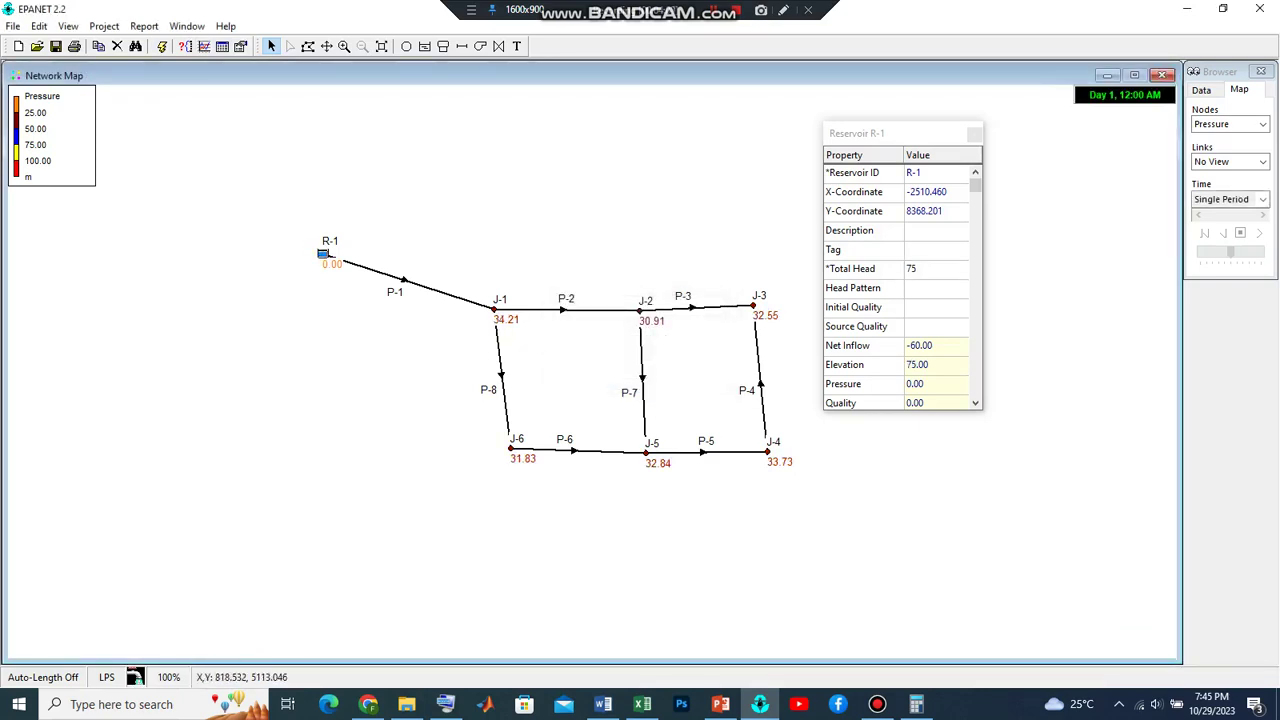
Use the calculator to convert junction J-1's new pressure head to kPa by multiplying 34.21 by 9.81
{"action": "left_click", "coordinate": [916, 704]}
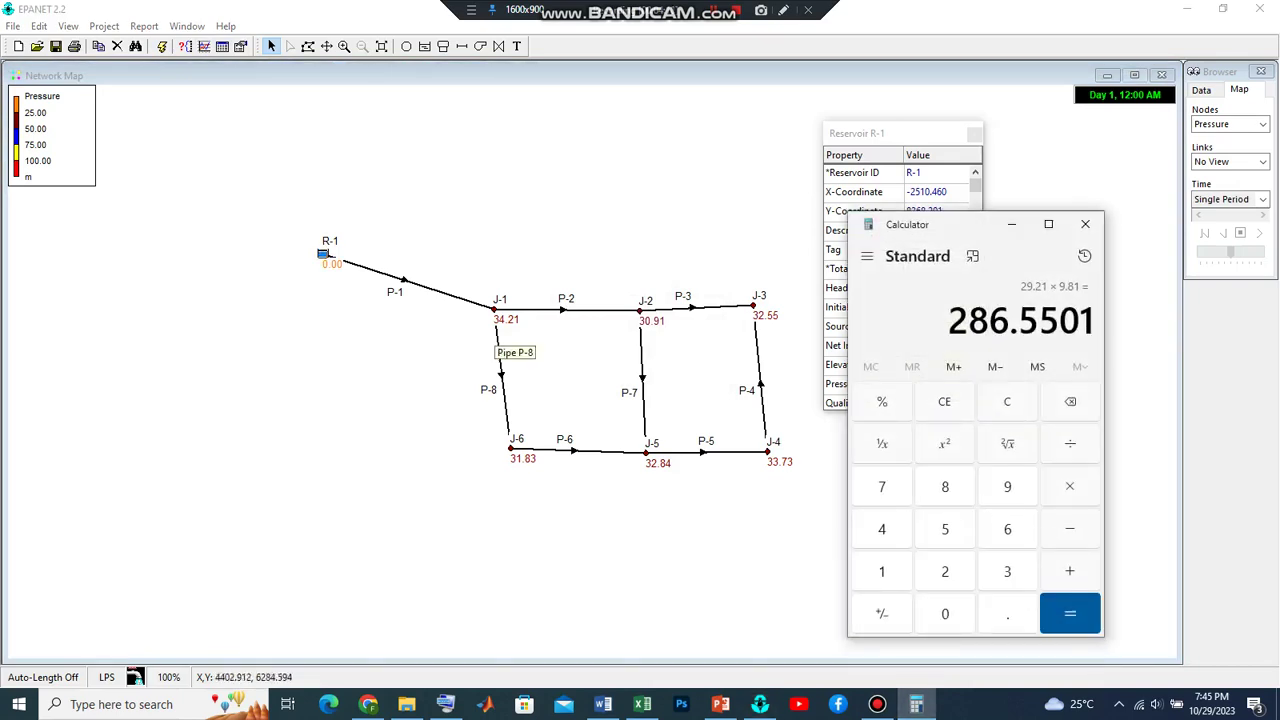
{"action": "key", "text": "Escape"}
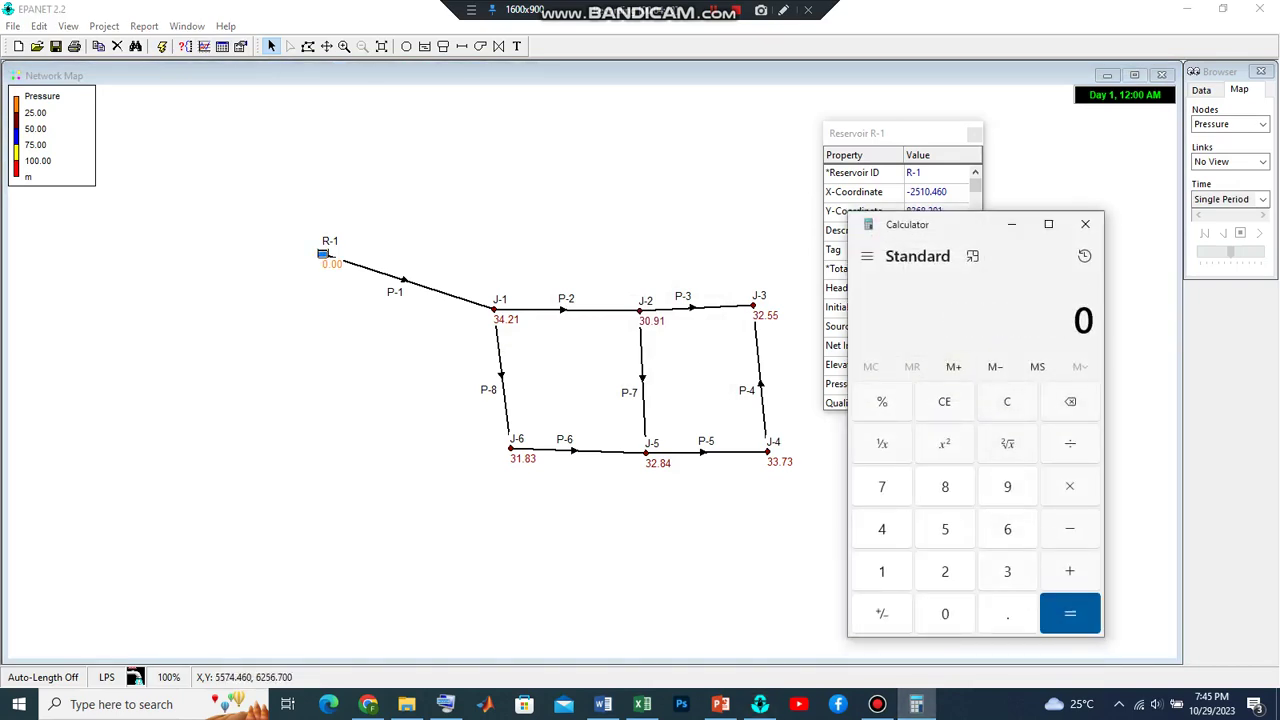
{"action": "type", "text": "34.21"}
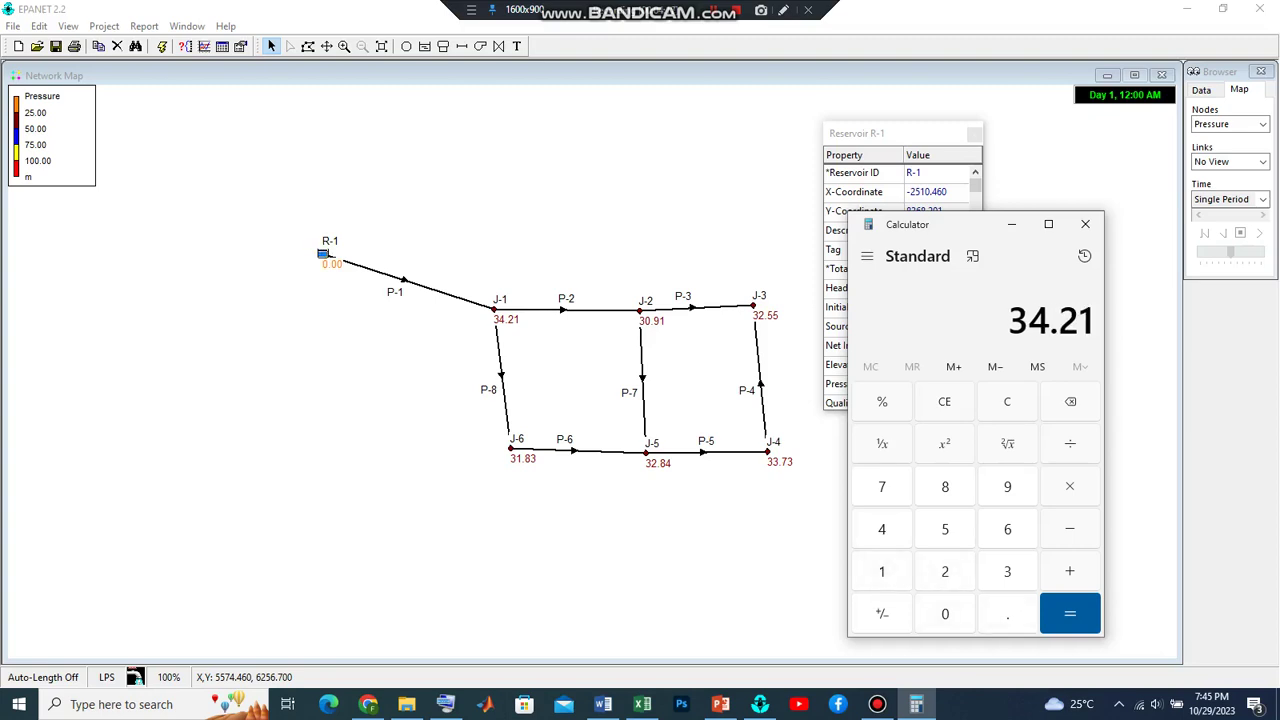
{"action": "type", "text": "*9."}
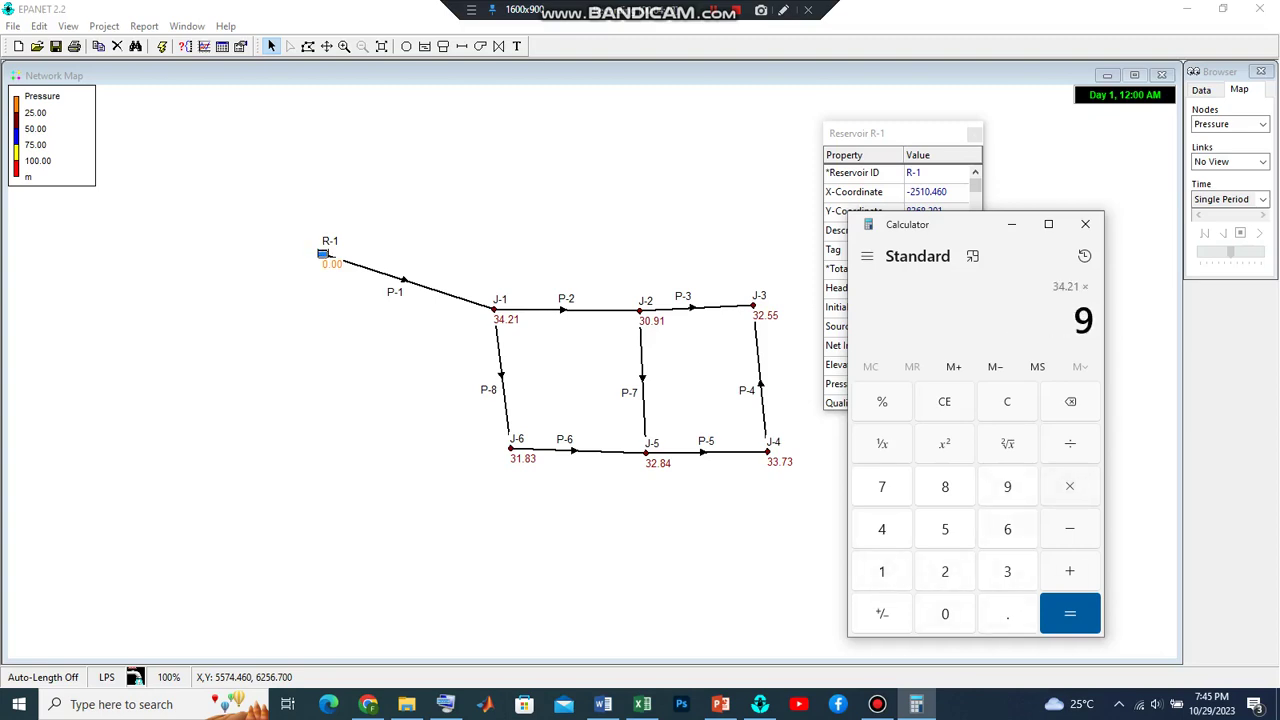
{"action": "type", "text": "81"}
{"action": "key", "text": "Return"}
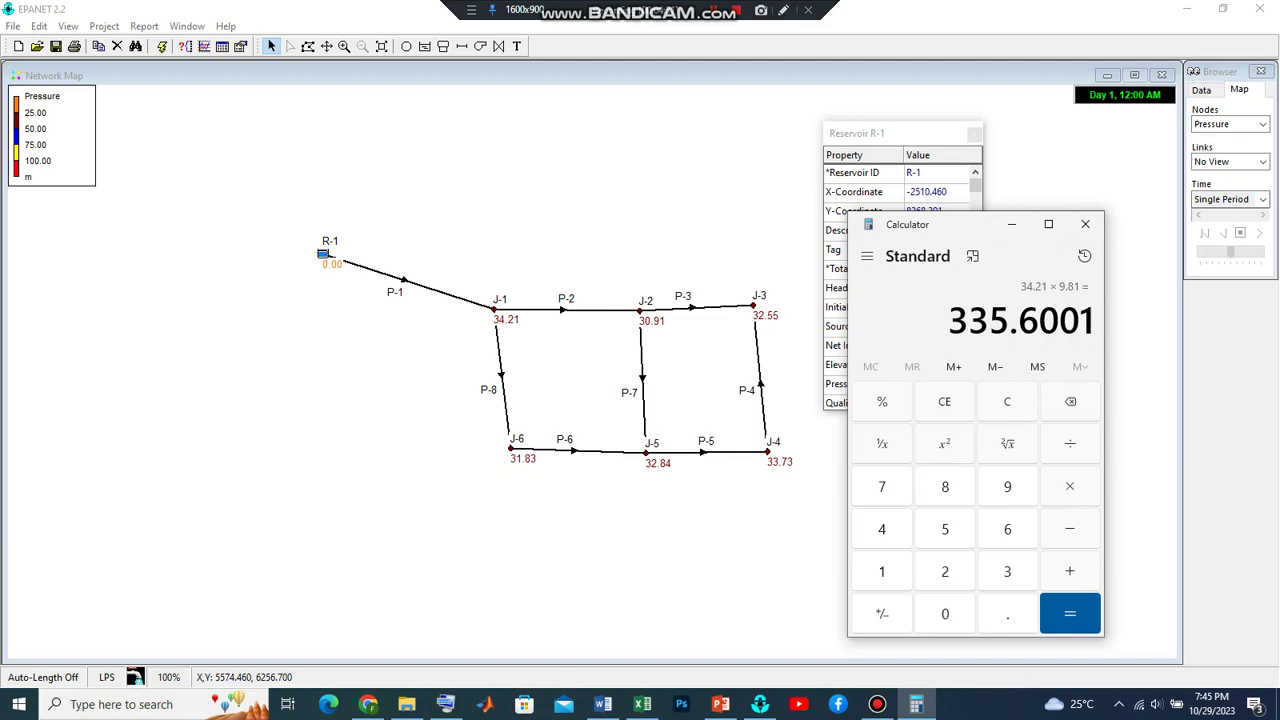
{"action": "left_click", "coordinate": [1011, 224]}
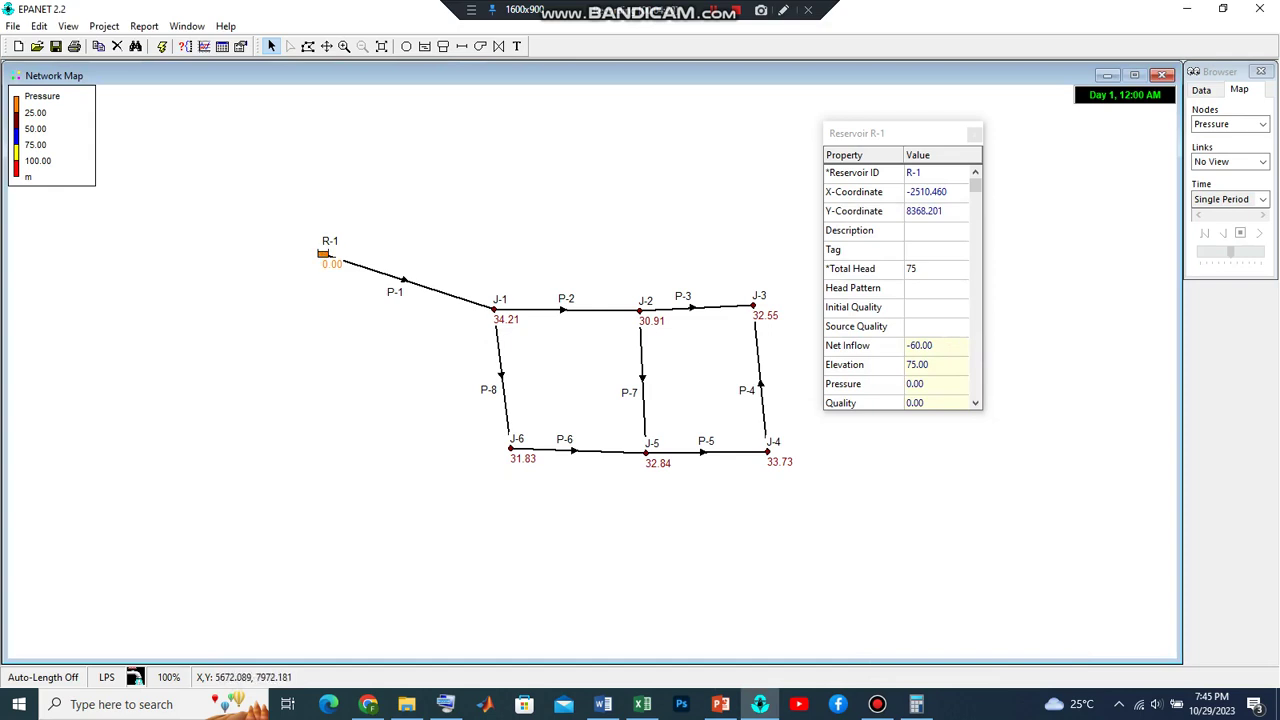
Set reservoir R-1's total head to 65 and rerun the hydraulic analysis
{"action": "left_click", "coordinate": [935, 269]}
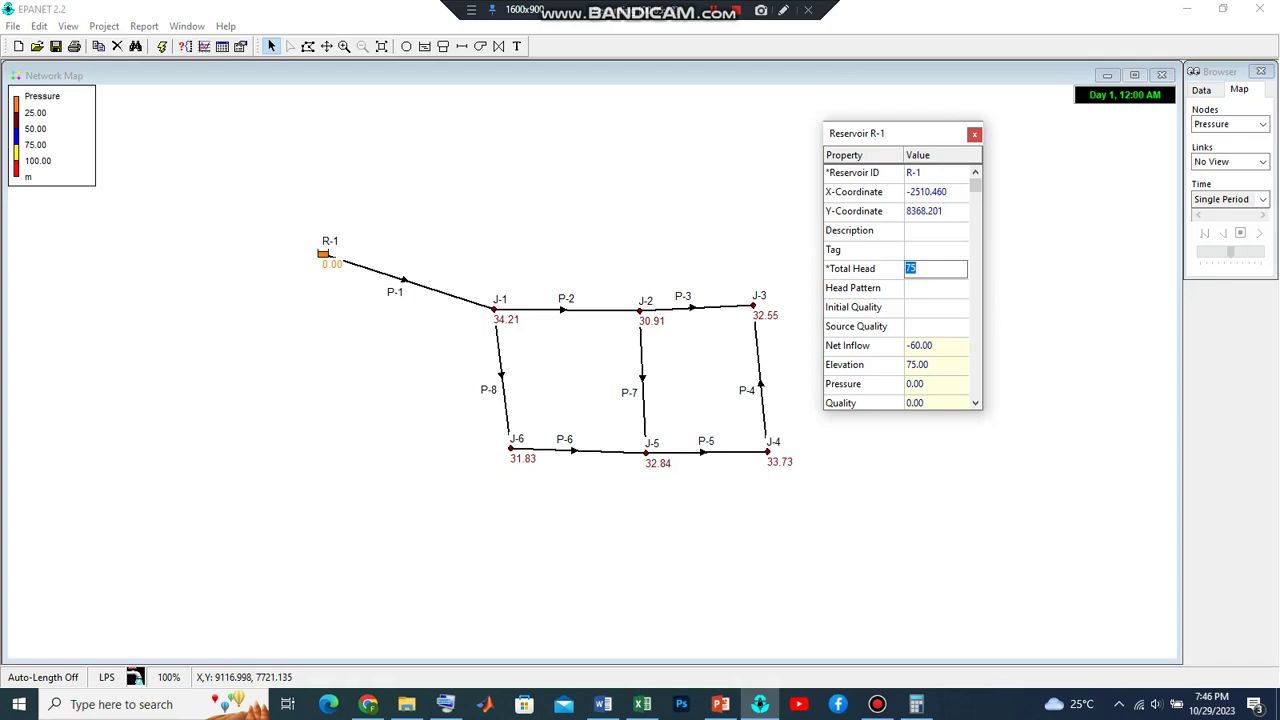
{"action": "type", "text": "65"}
{"action": "left_click", "coordinate": [162, 46]}
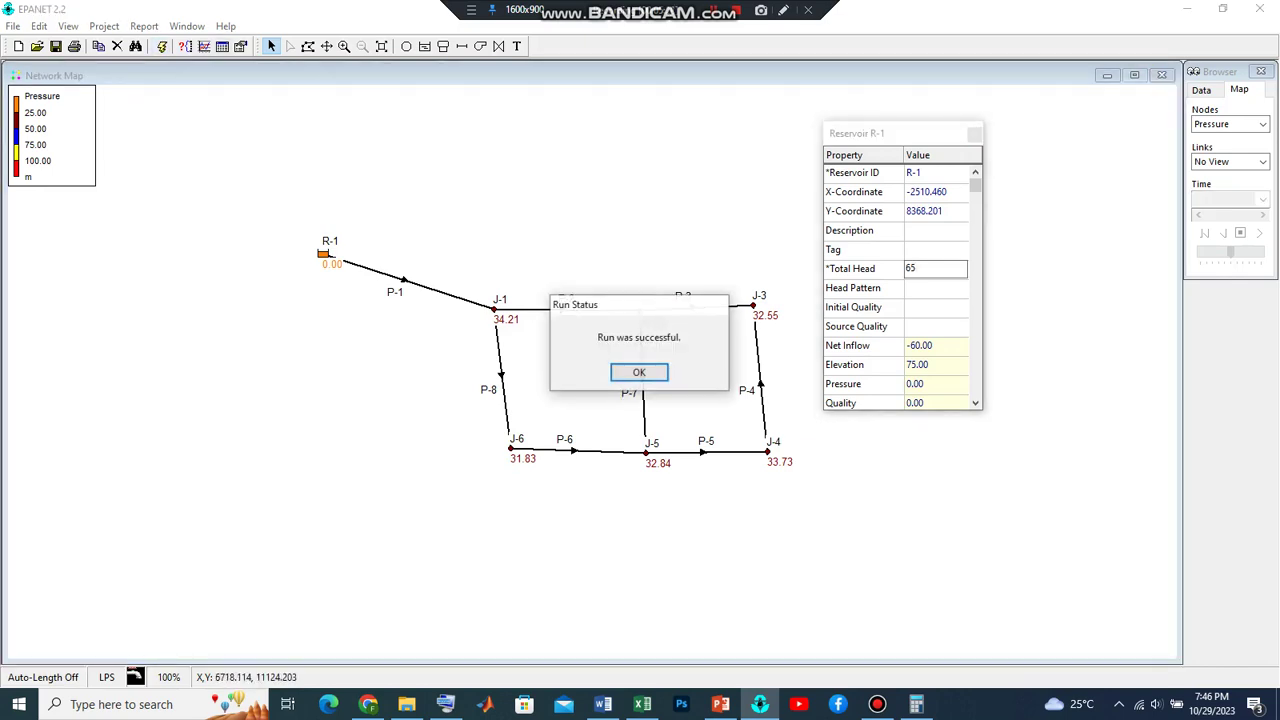
{"action": "left_click", "coordinate": [639, 372]}
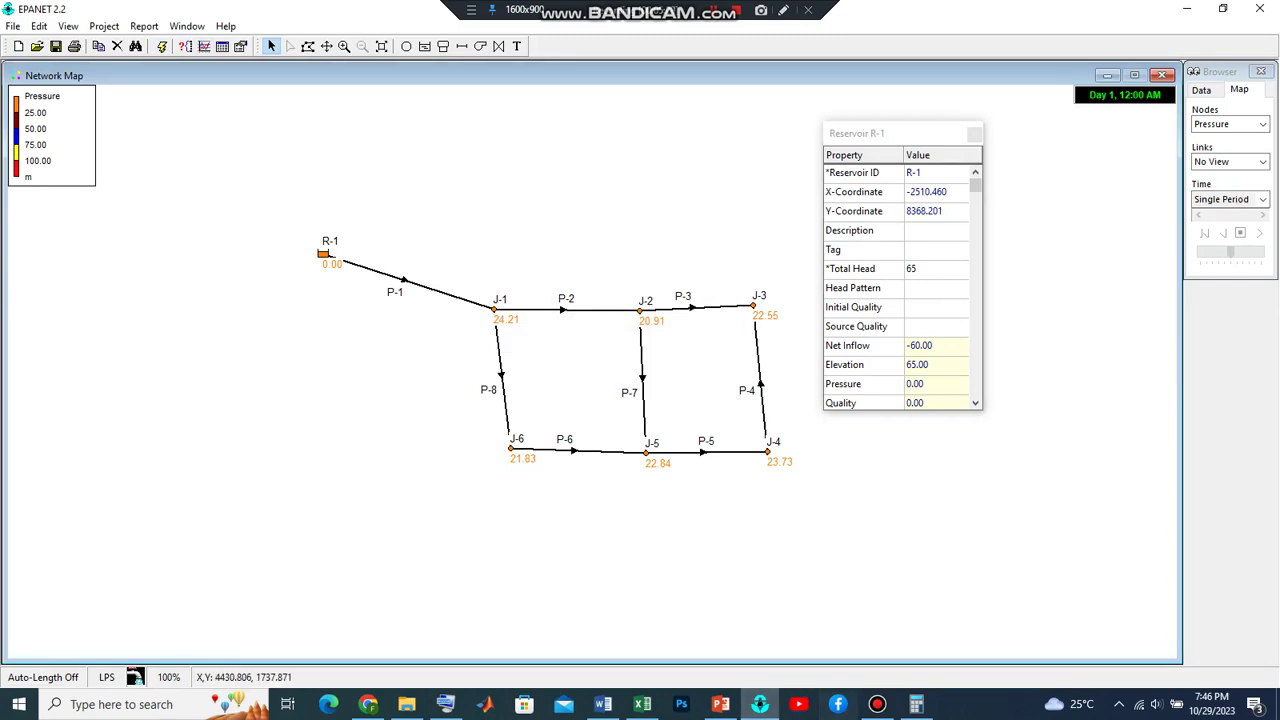
Use the calculator to convert junction J-2's pressure head to kPa by multiplying 20.91 by 9.81
{"action": "left_click", "coordinate": [916, 704]}
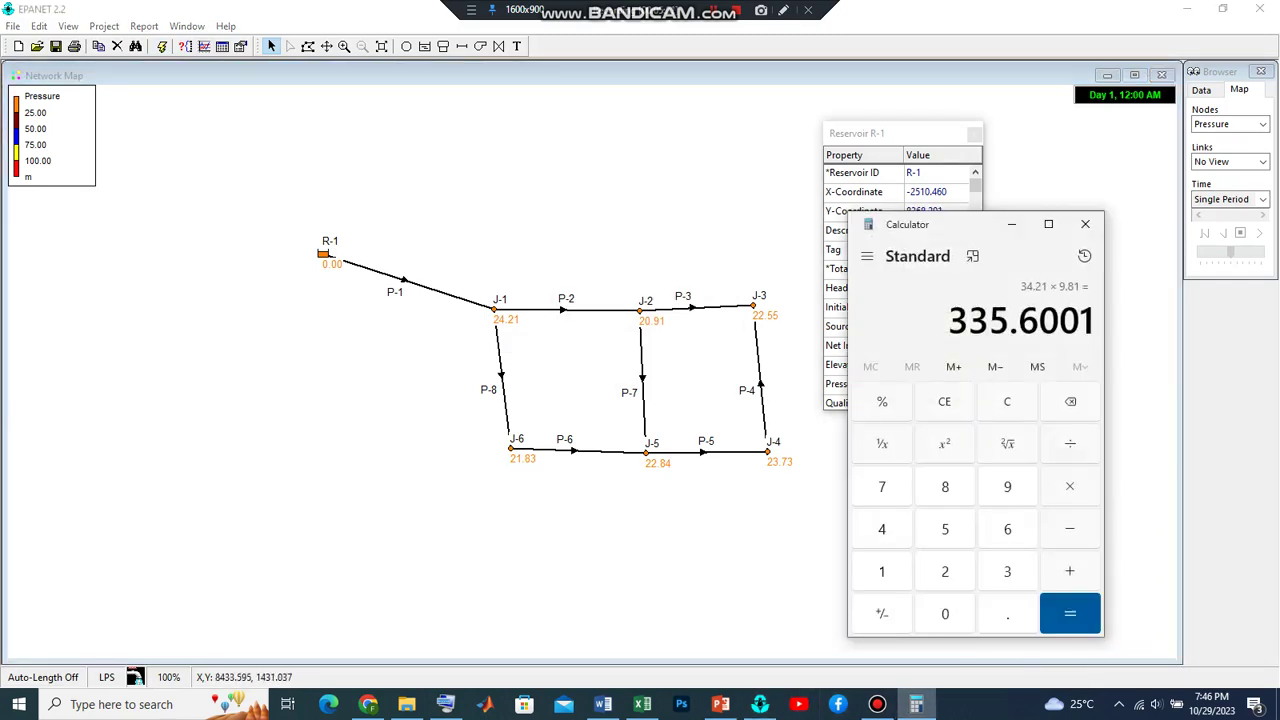
{"action": "key", "text": "Escape"}
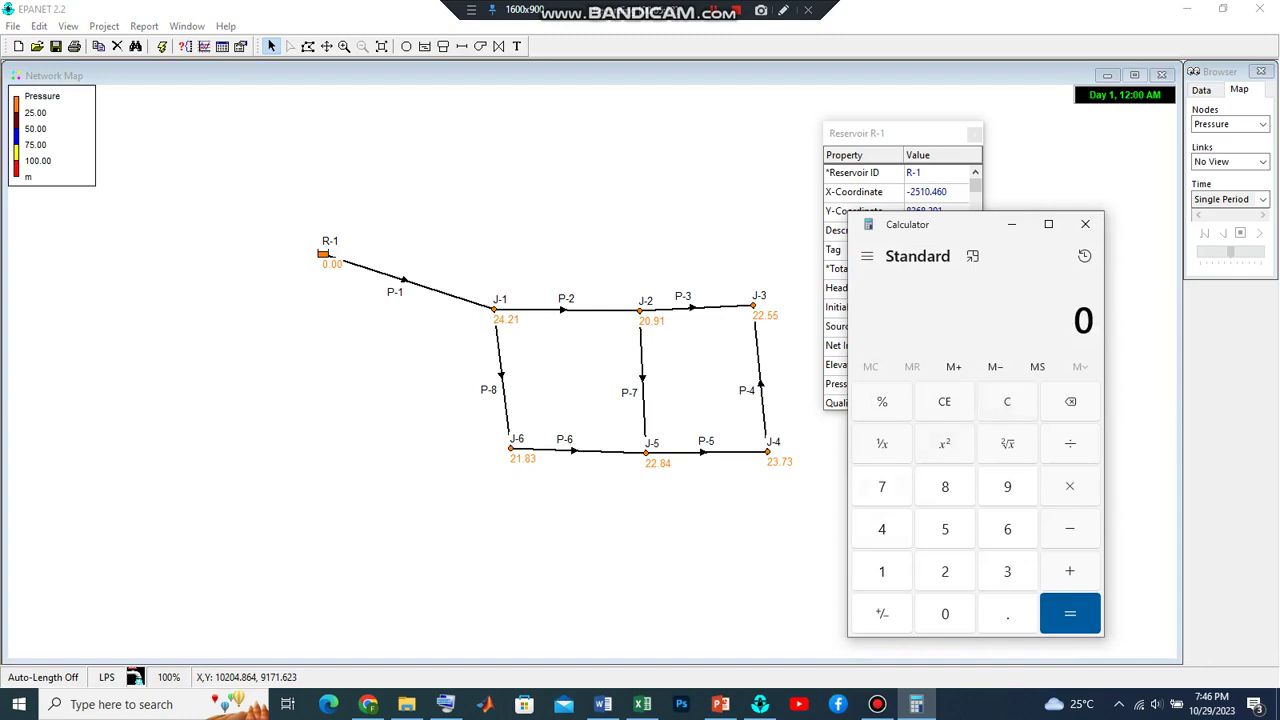
{"action": "type", "text": "2"}
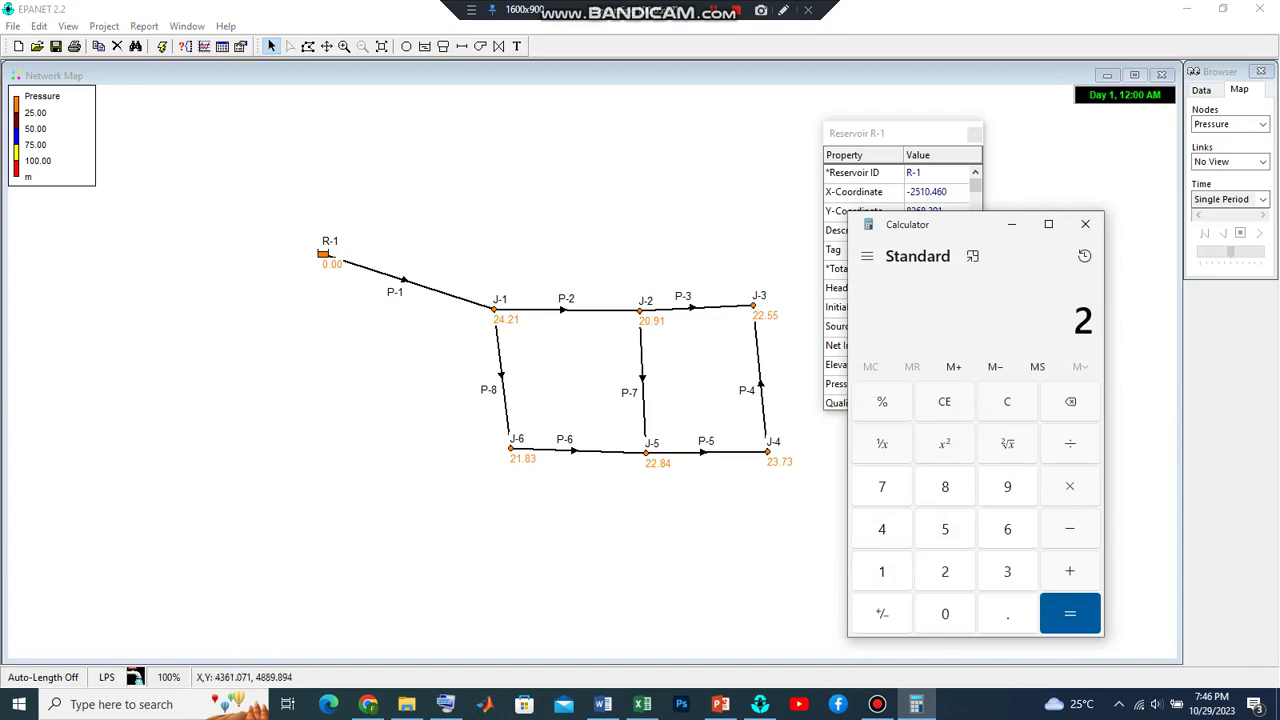
{"action": "type", "text": "0.91"}
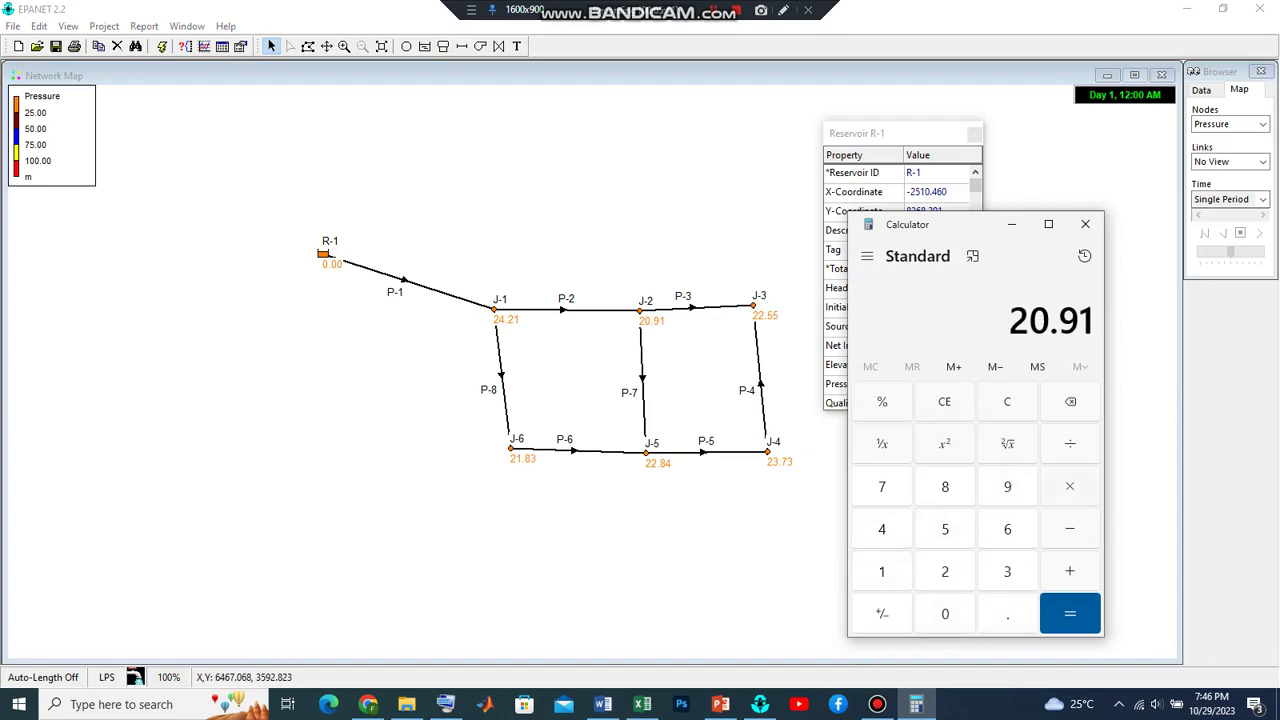
{"action": "key", "text": "asterisk"}
{"action": "type", "text": "9.81"}
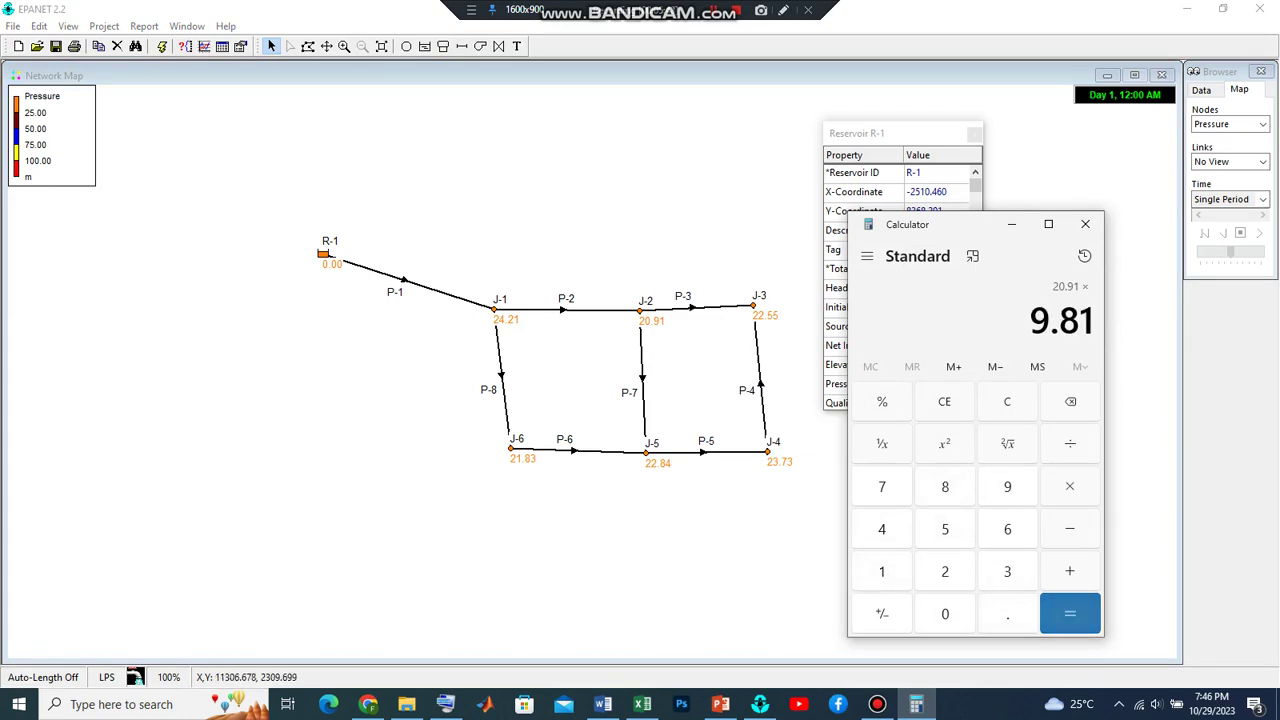
{"action": "key", "text": "Return"}
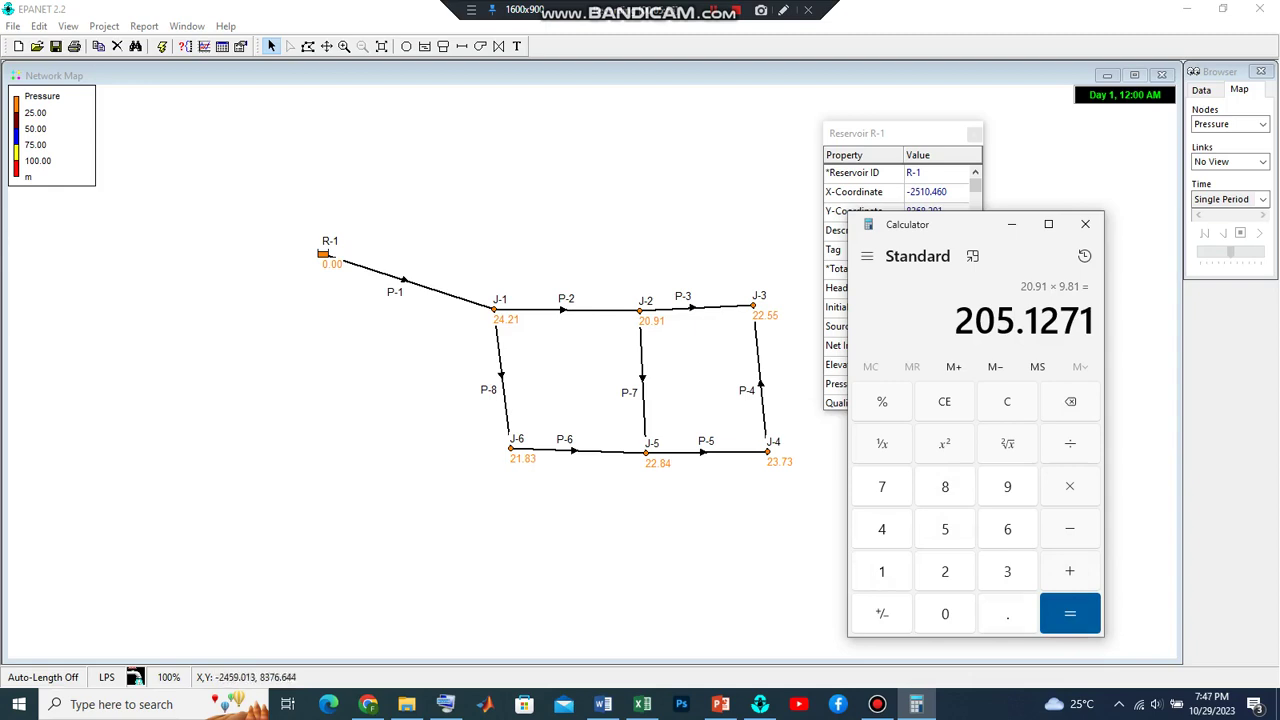
Set reservoir R-1's total head to 70 and rerun the hydraulic analysis
{"action": "left_click", "coordinate": [325, 255]}
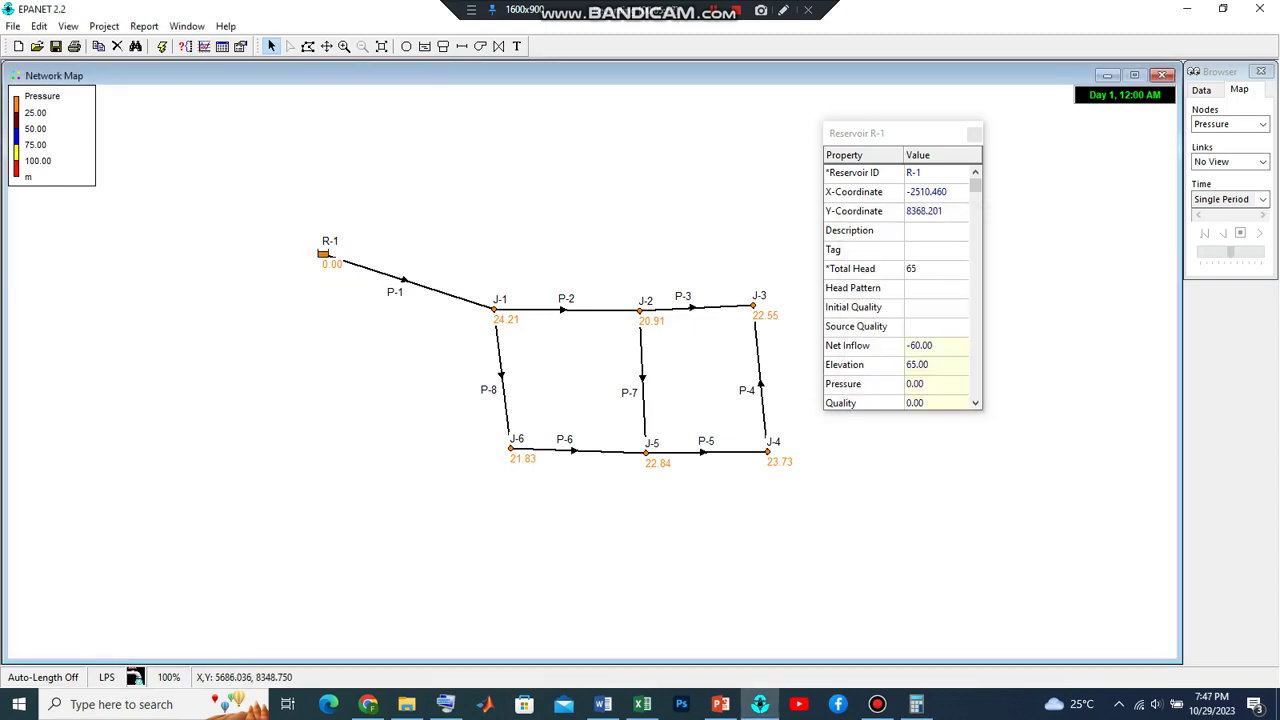
{"action": "left_click", "coordinate": [935, 269]}
{"action": "left_click", "coordinate": [935, 269]}
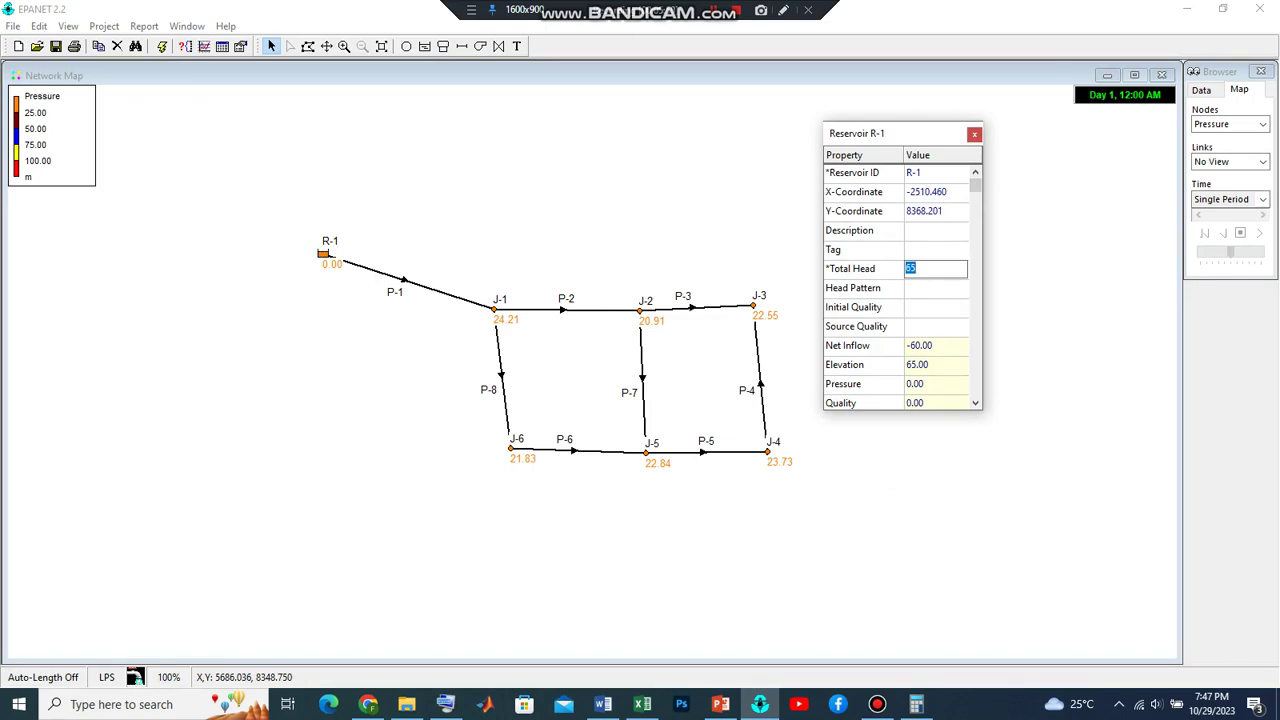
{"action": "type", "text": "70"}
{"action": "left_click", "coordinate": [161, 47]}
{"action": "key", "text": "Return"}
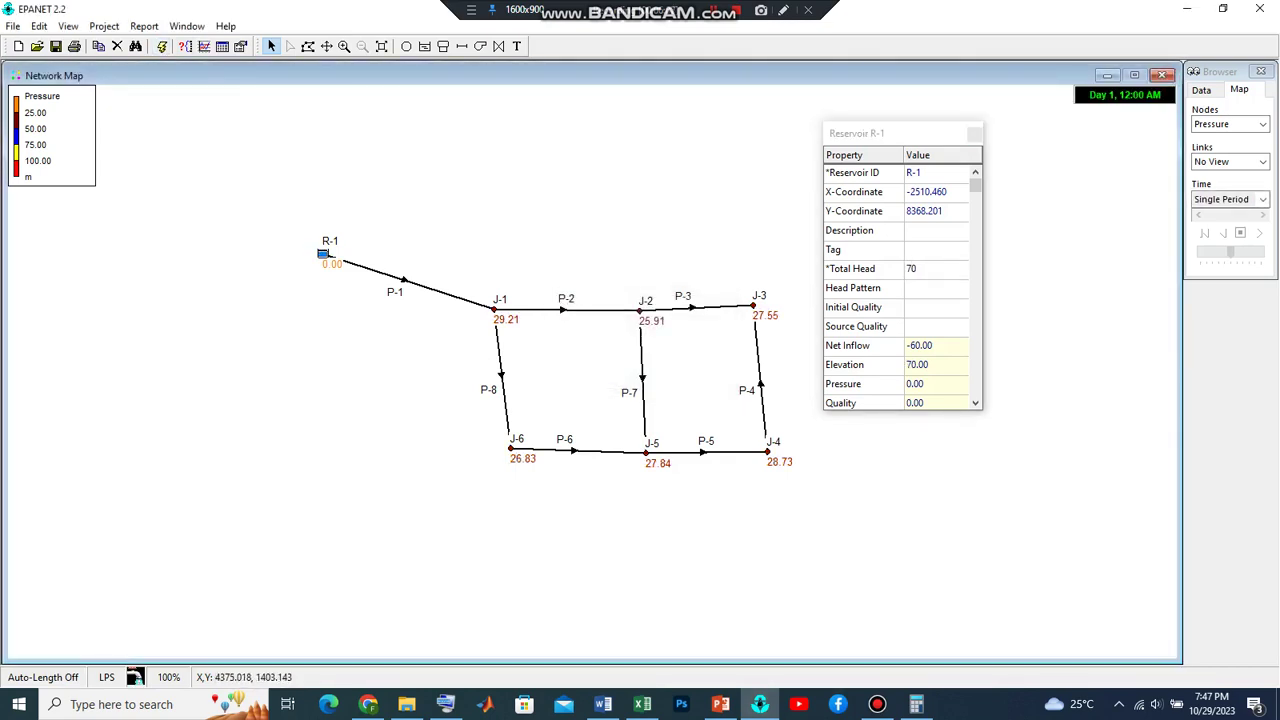
Use the calculator to convert junction J-2's new pressure head to kPa by multiplying 25.91 by 9.81
{"action": "left_click", "coordinate": [916, 704]}
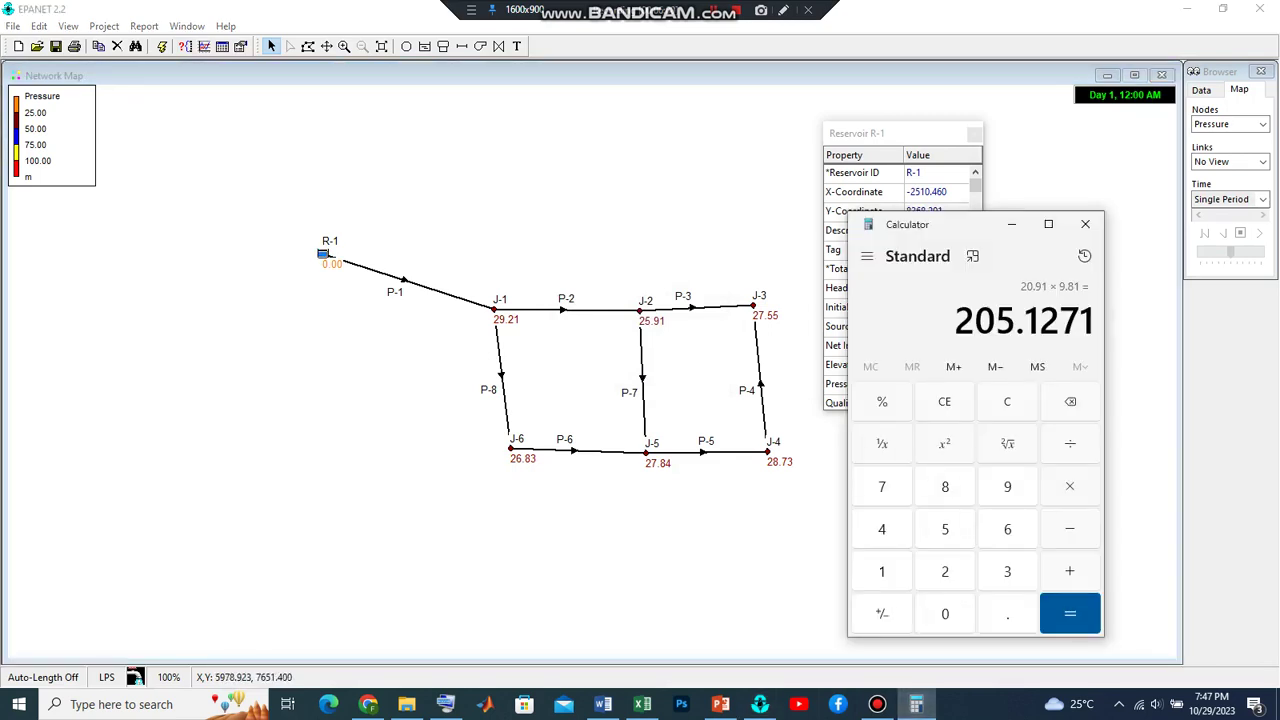
{"action": "key", "text": "Escape"}
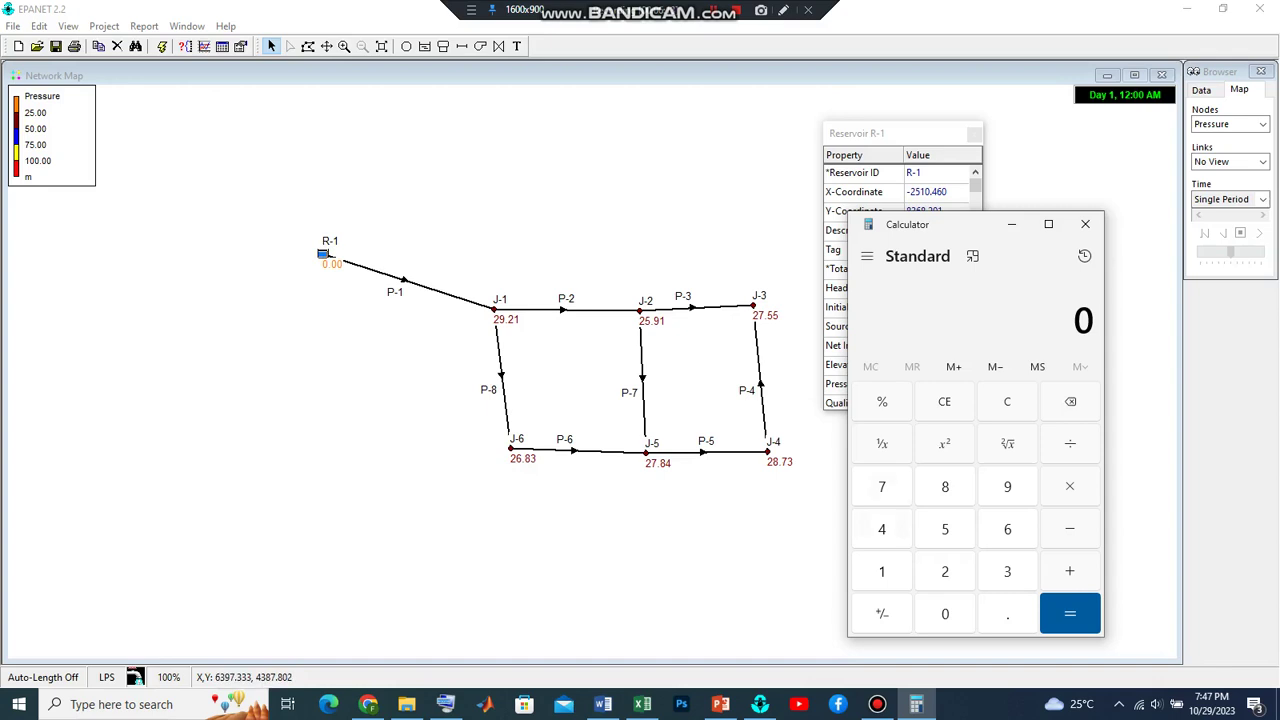
{"action": "type", "text": "25.91"}
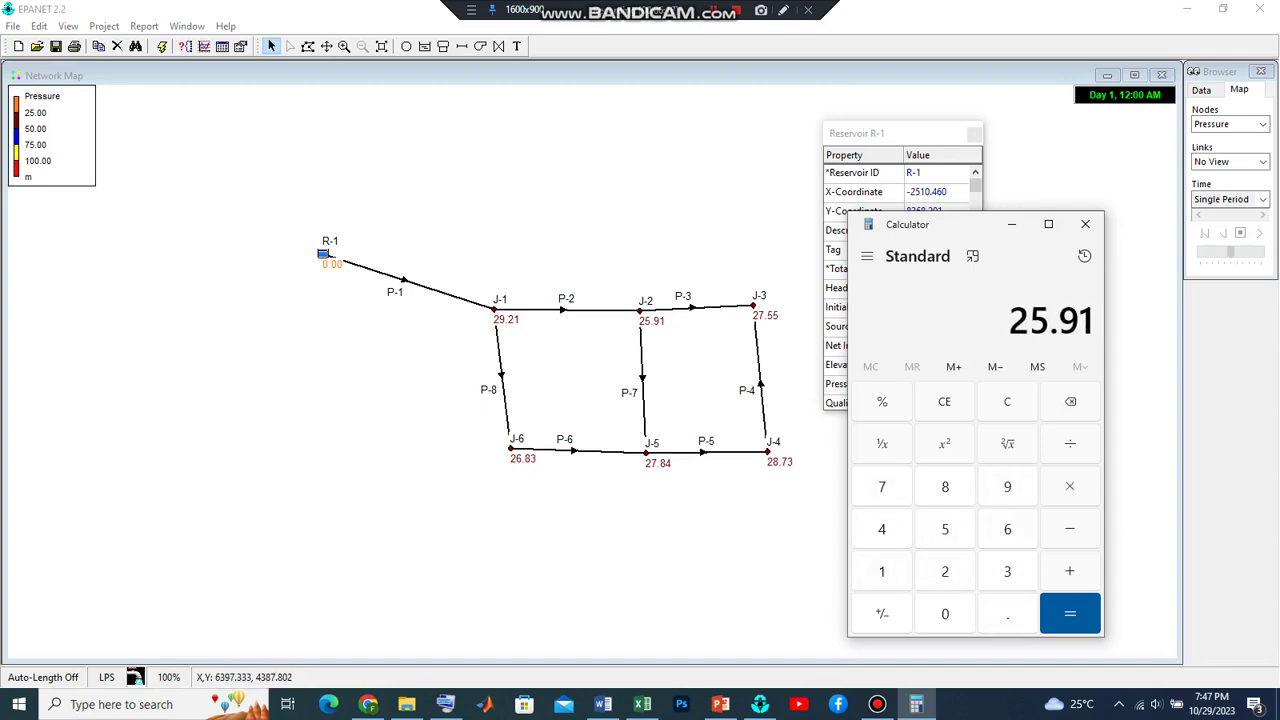
{"action": "type", "text": "*9.8"}
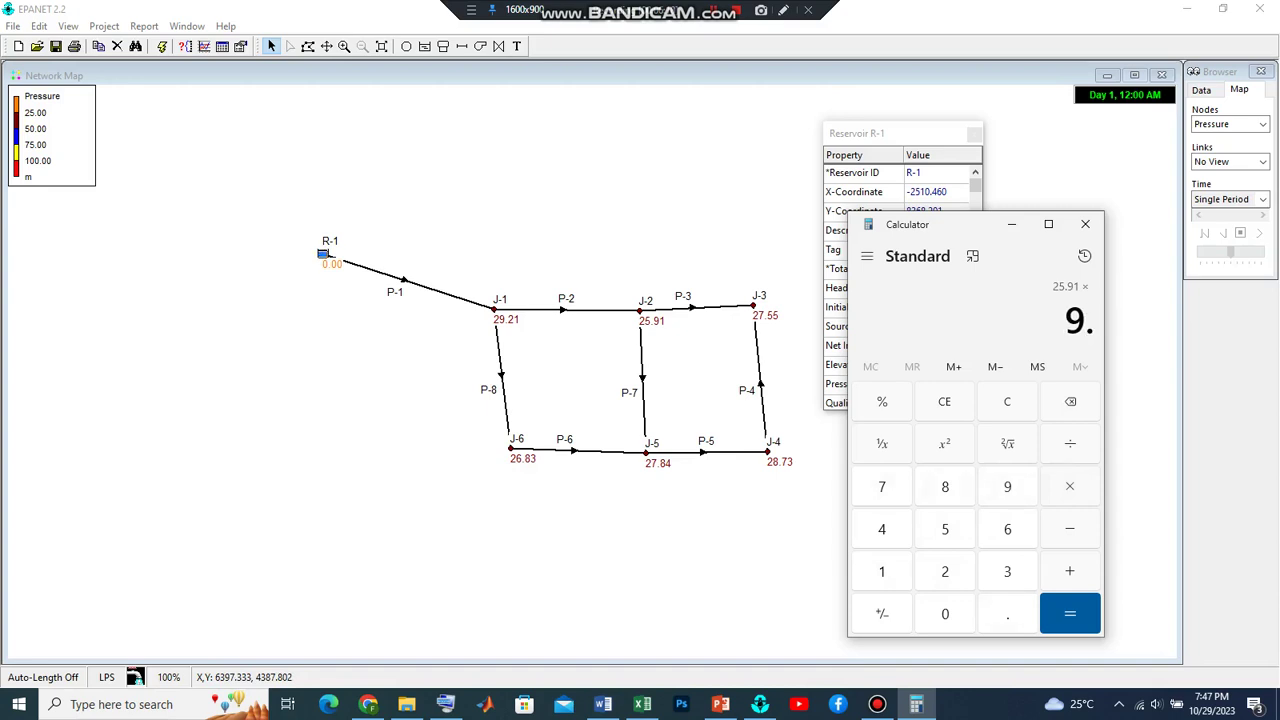
{"action": "type", "text": "1"}
{"action": "key", "text": "Return"}
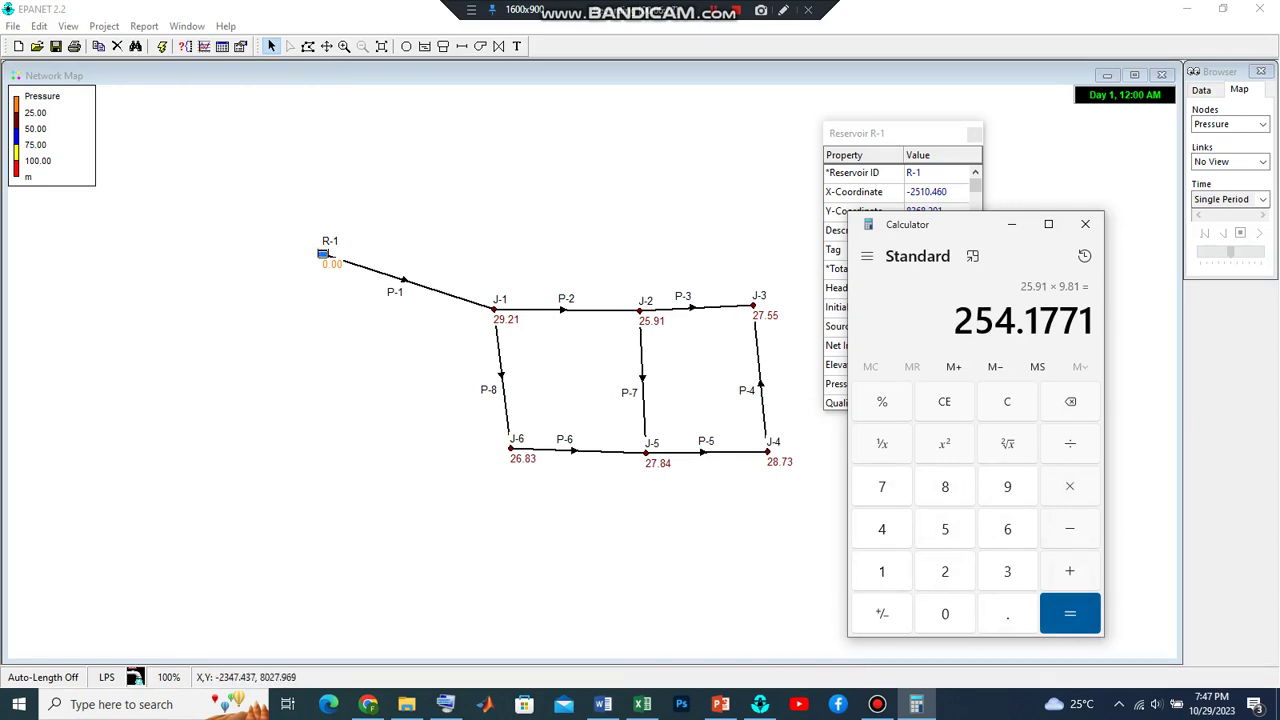
Display the flow velocity on all links of the network map
{"action": "left_click", "coordinate": [321, 254]}
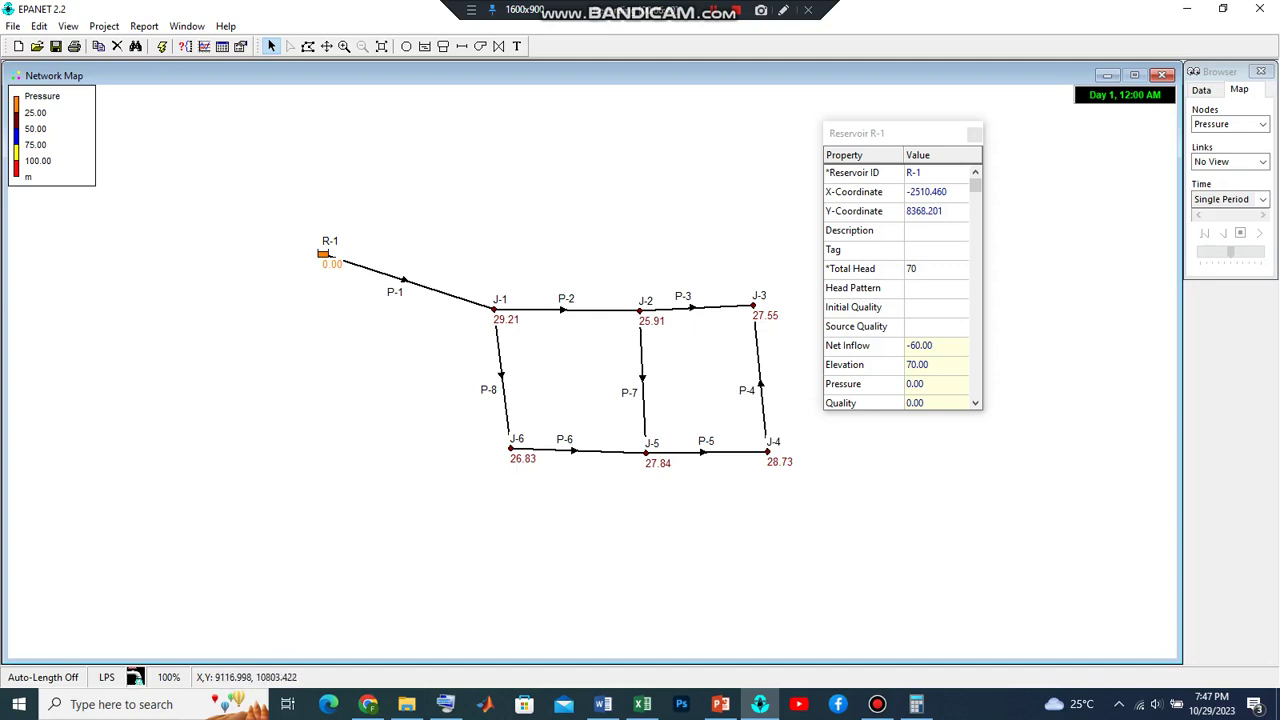
{"action": "left_click", "coordinate": [937, 269]}
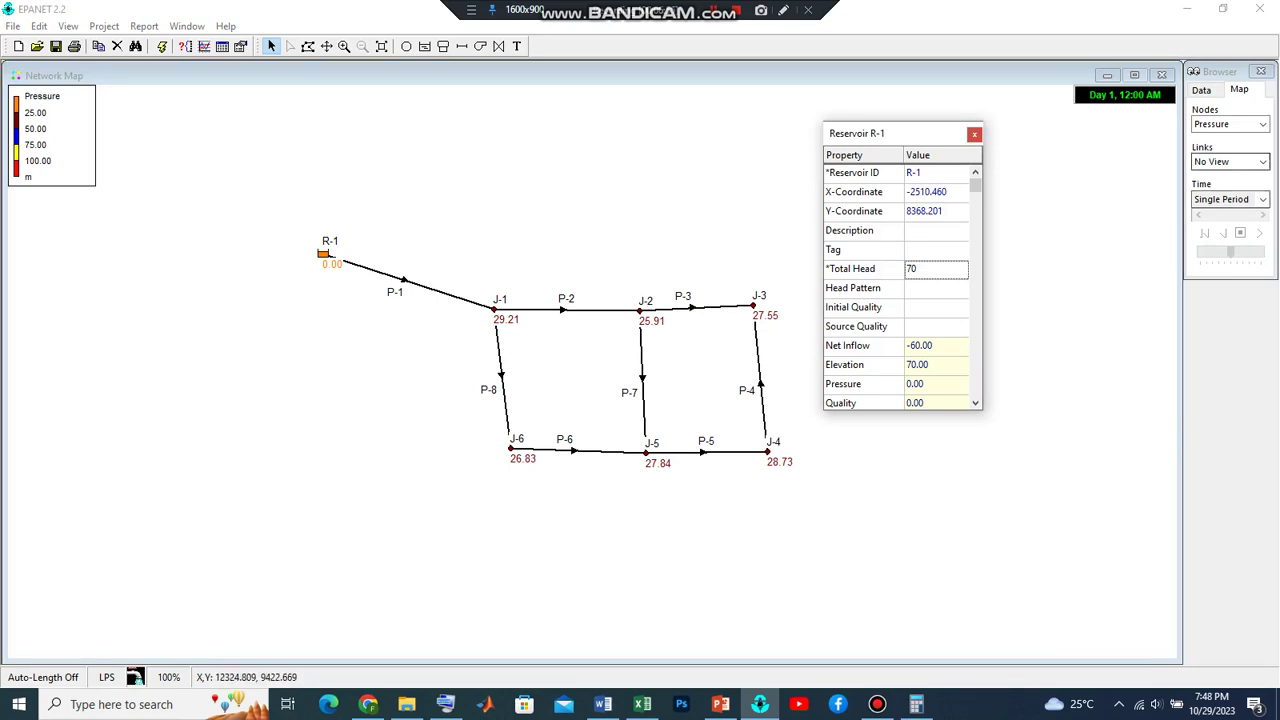
{"action": "left_click", "coordinate": [1230, 161]}
{"action": "key", "text": "Down"}
{"action": "key", "text": "Down"}
{"action": "key", "text": "Down"}
{"action": "key", "text": "Return"}
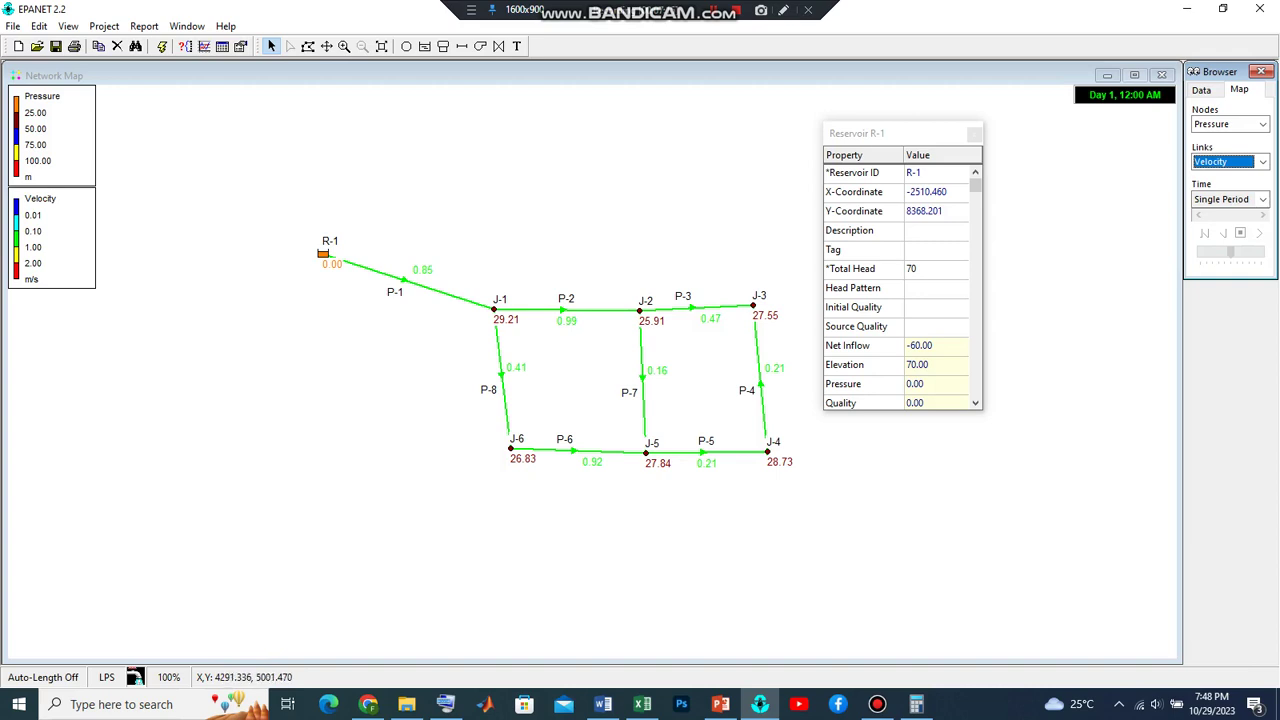
Set pipe P-5's diameter to 100 and rerun the hydraulic analysis
{"action": "left_click", "coordinate": [706, 453]}
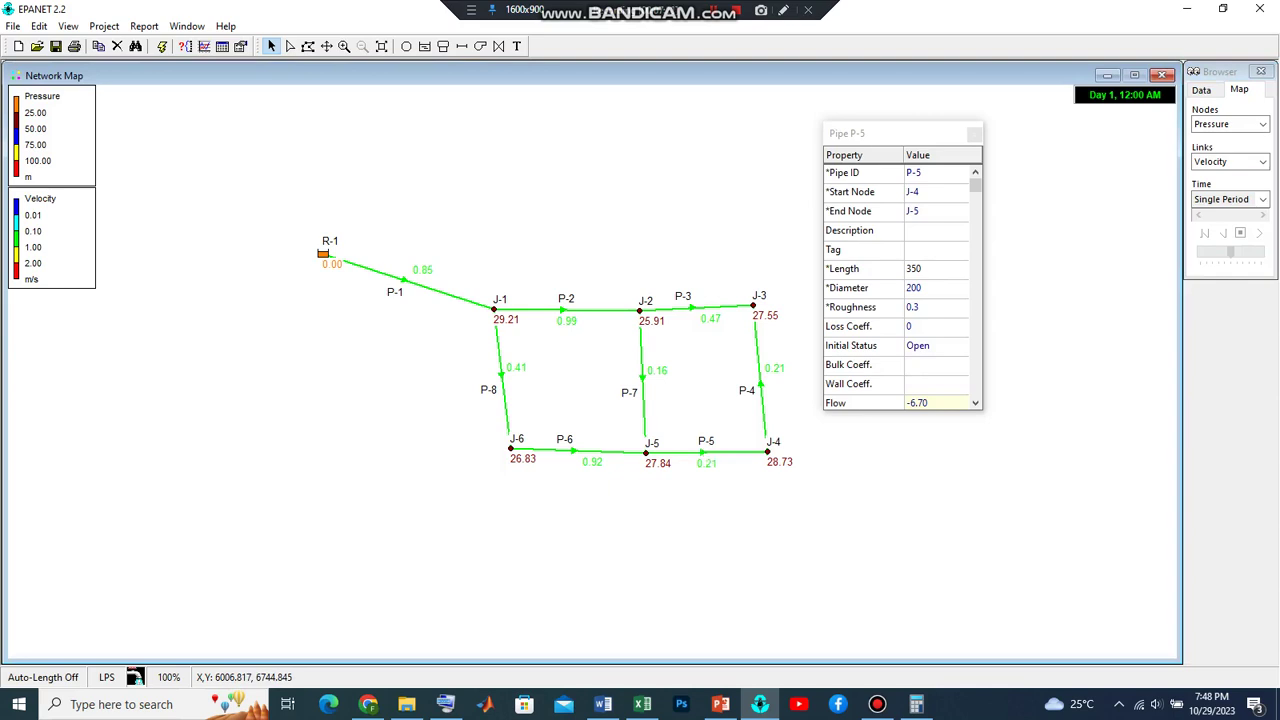
{"action": "left_click", "coordinate": [934, 288]}
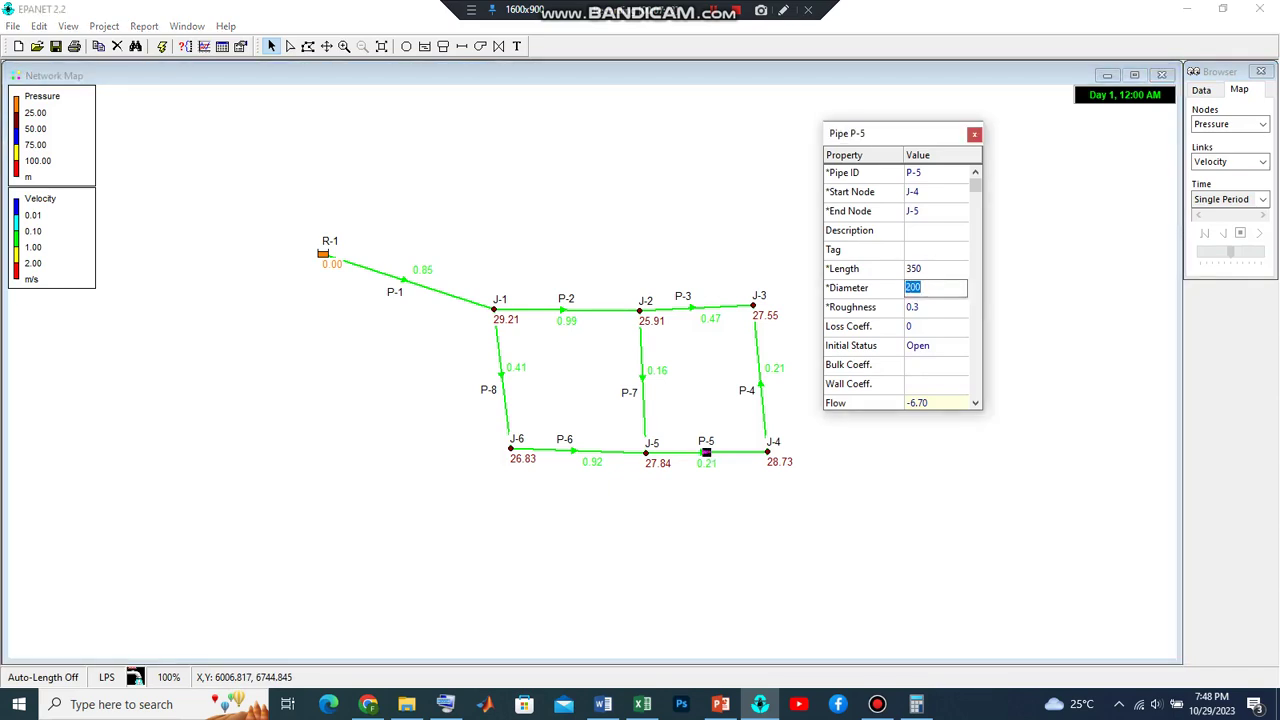
{"action": "type", "text": "100"}
{"action": "left_click", "coordinate": [162, 46]}
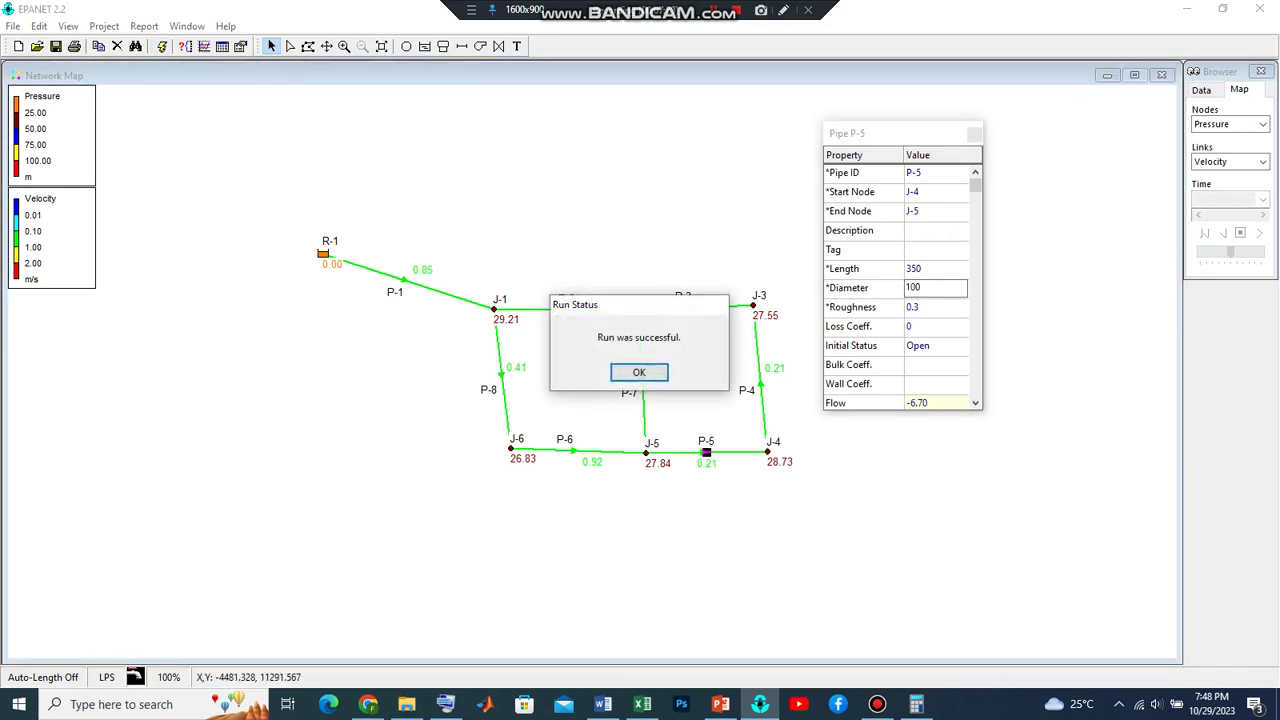
{"action": "key", "text": "Return"}
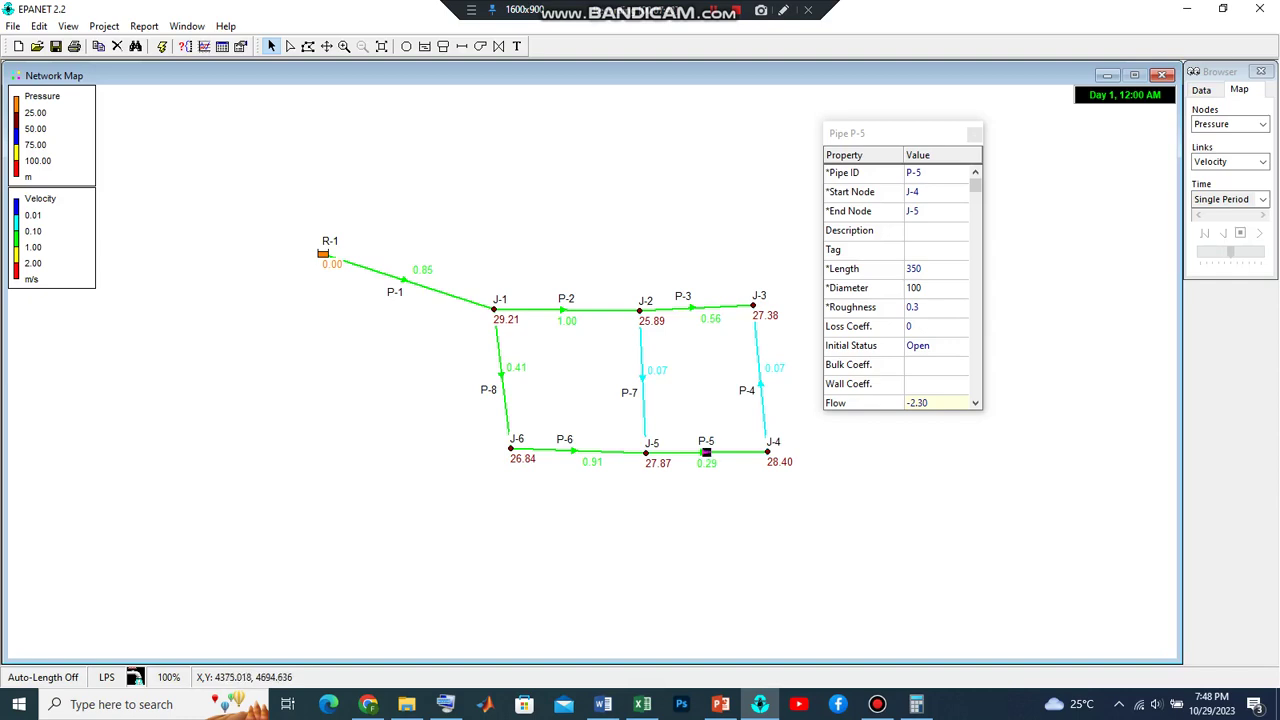
Set pipe P-4's diameter to 100 and rerun the hydraulic analysis
{"action": "left_click", "coordinate": [760, 381]}
{"action": "double_click", "coordinate": [760, 381]}
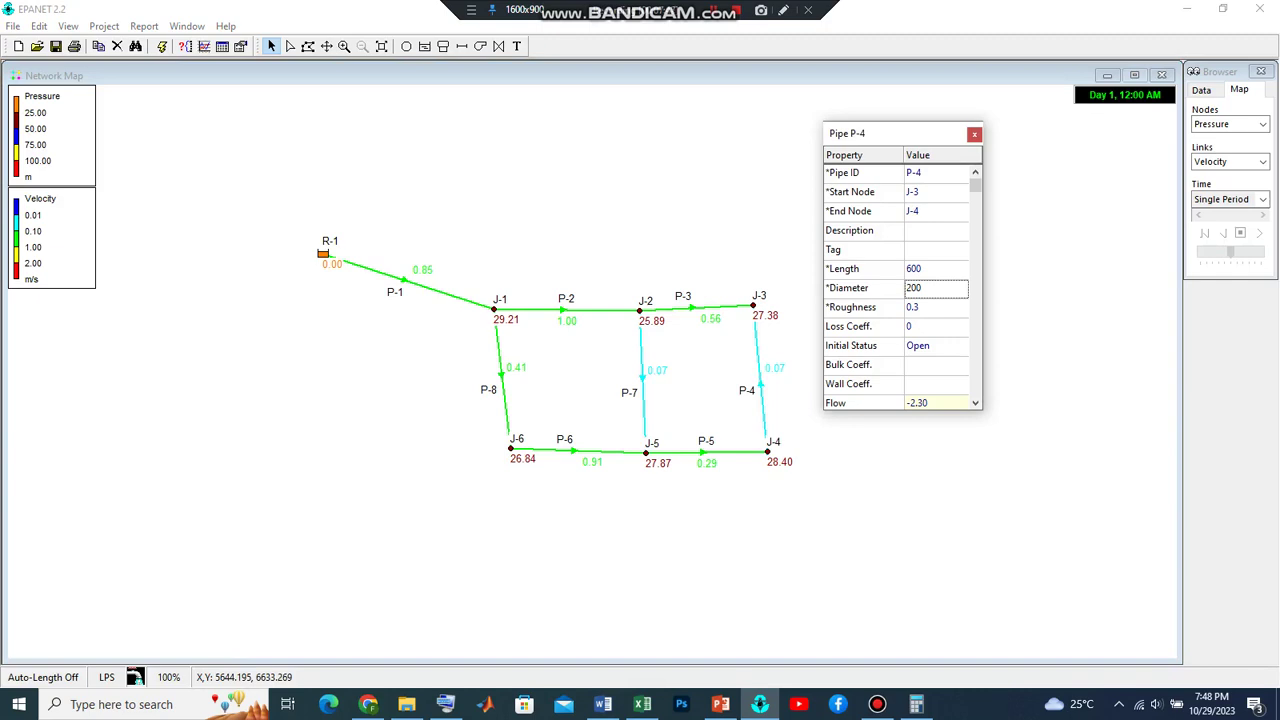
{"action": "left_click", "coordinate": [935, 288]}
{"action": "type", "text": "100"}
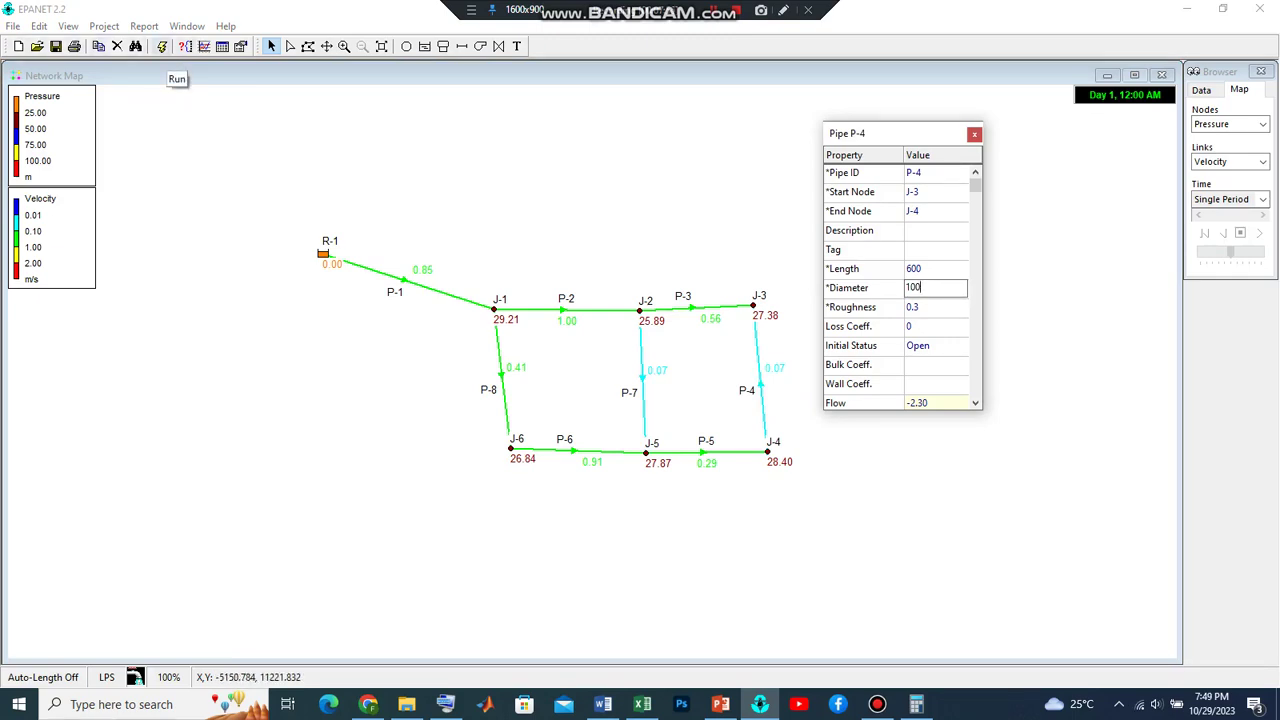
{"action": "left_click", "coordinate": [162, 47]}
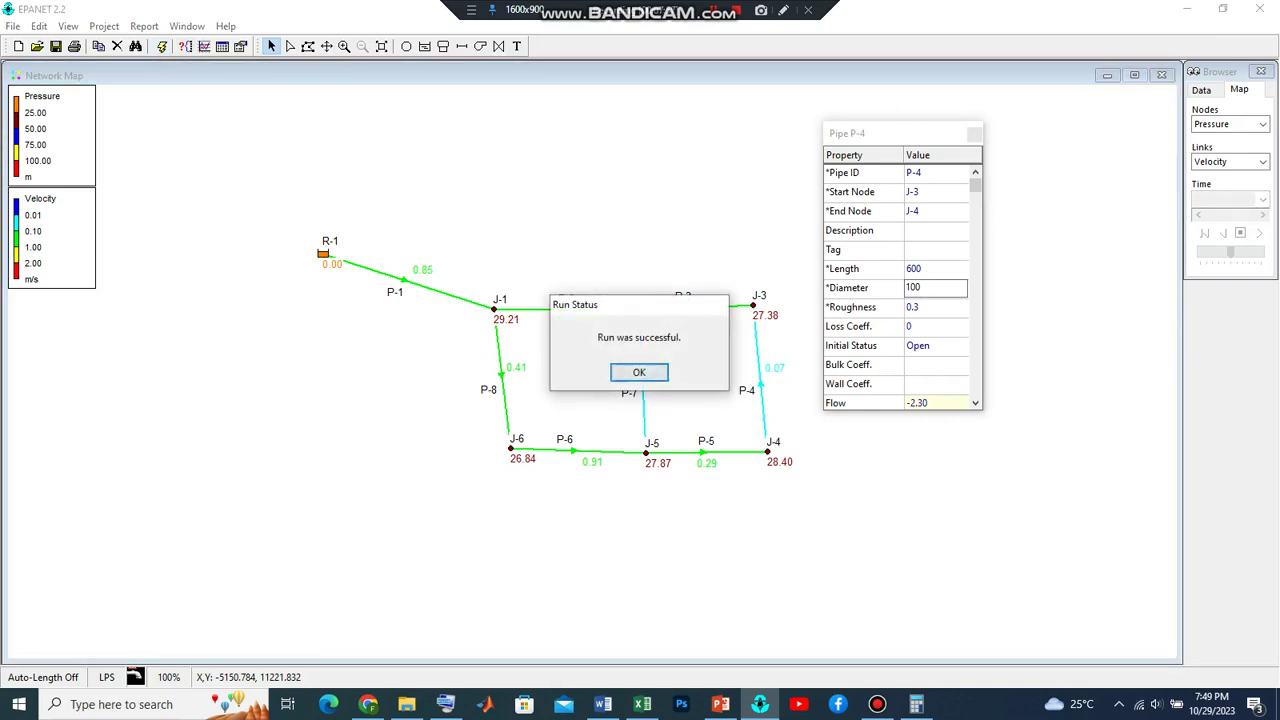
{"action": "left_click", "coordinate": [639, 374]}
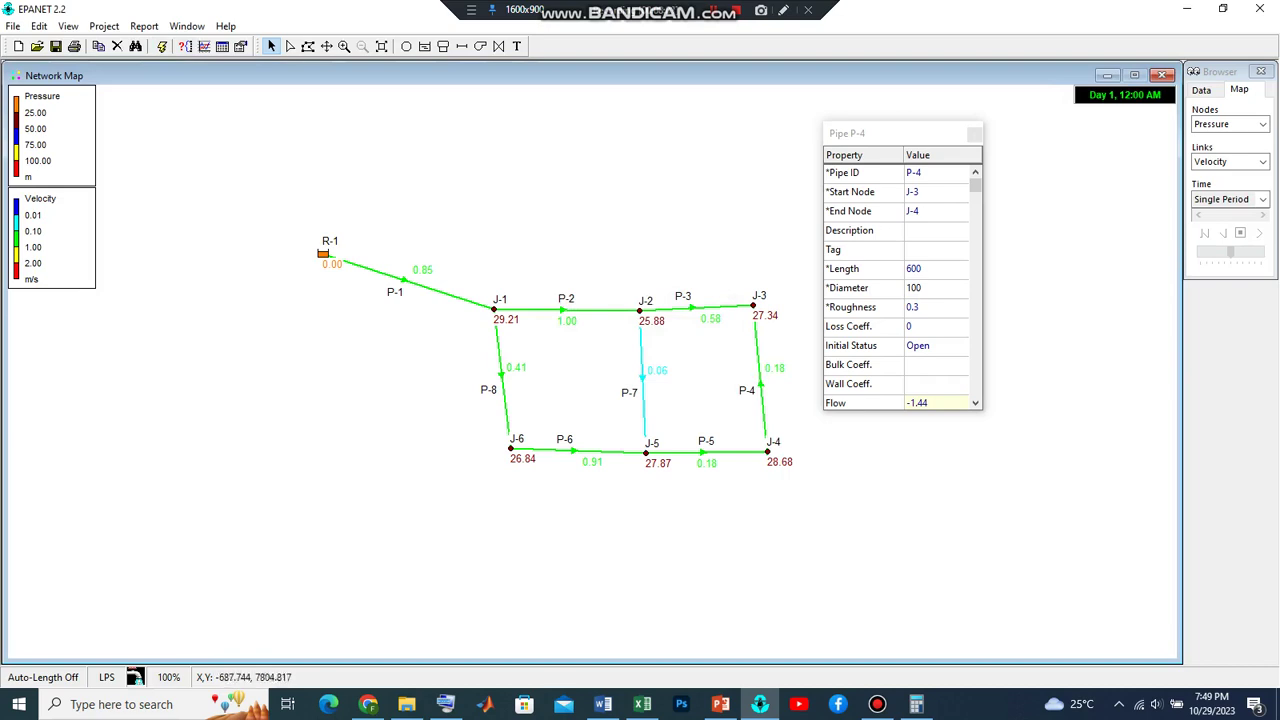
Set pipe P-1's diameter to 200, rerun the hydraulic analysis and check the pipe's velocity on the map
{"action": "left_click", "coordinate": [430, 289]}
{"action": "double_click", "coordinate": [430, 289]}
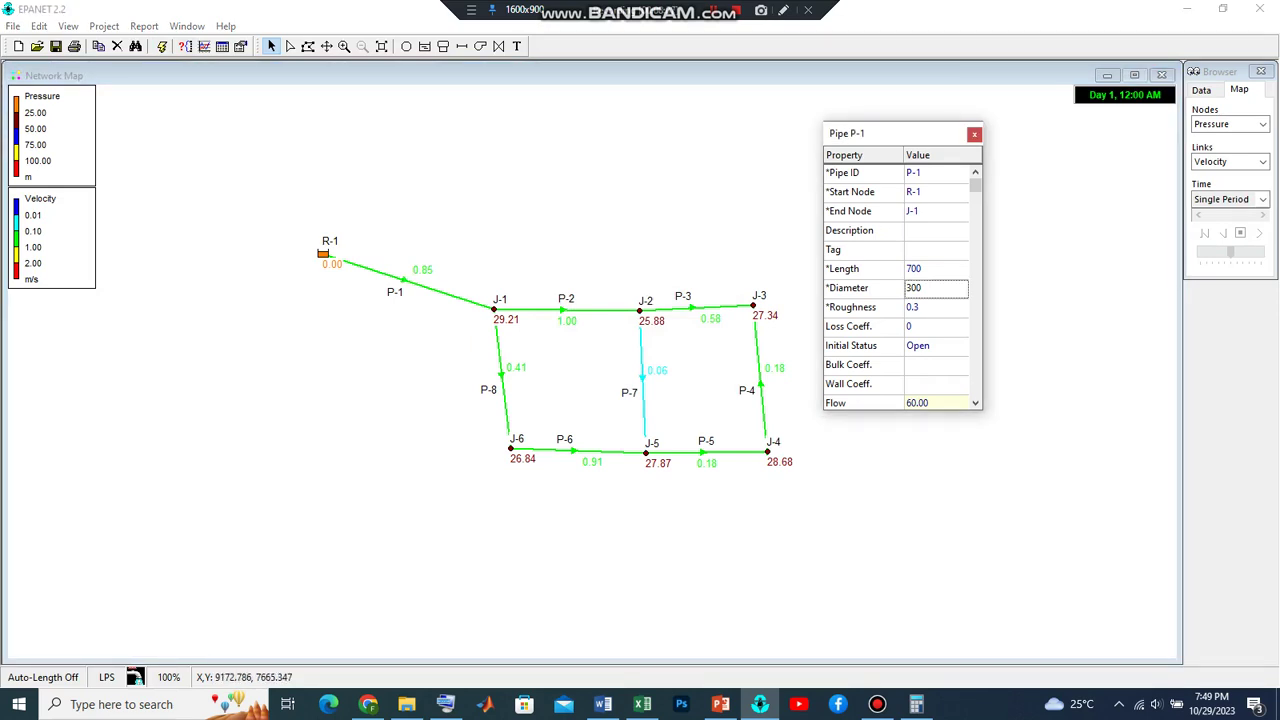
{"action": "left_click", "coordinate": [935, 288]}
{"action": "type", "text": "200"}
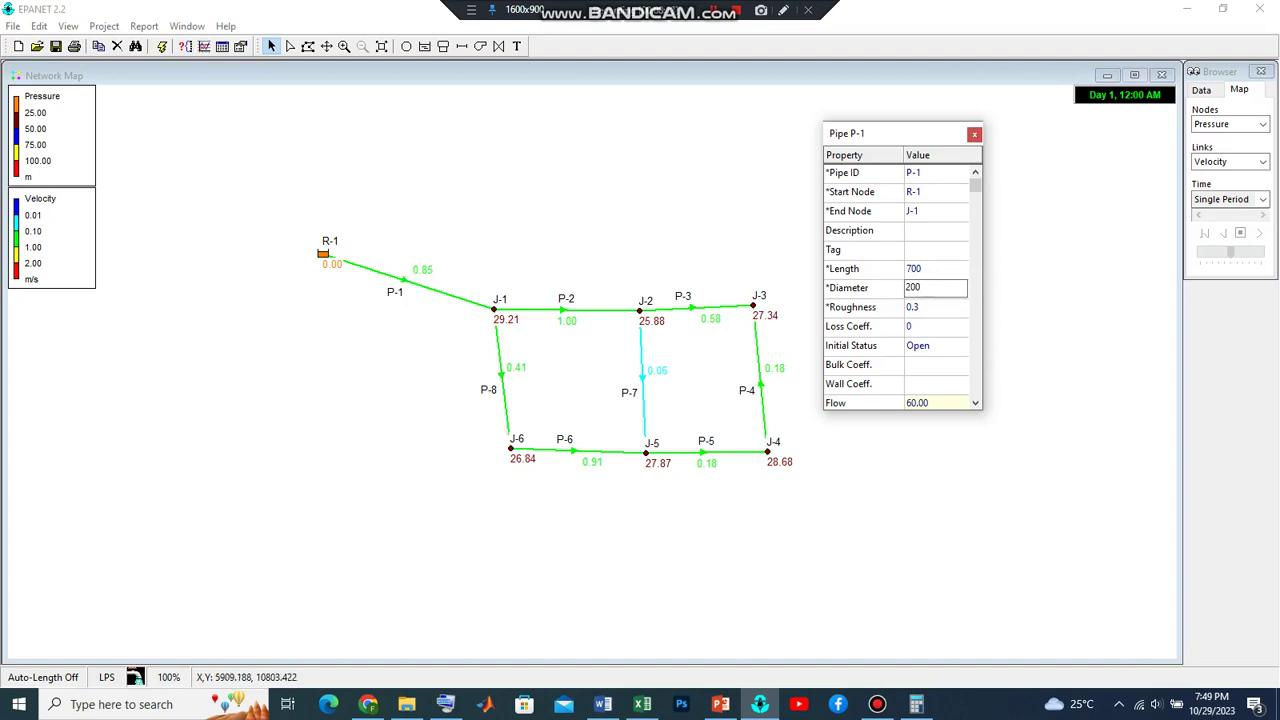
{"action": "left_click", "coordinate": [162, 46]}
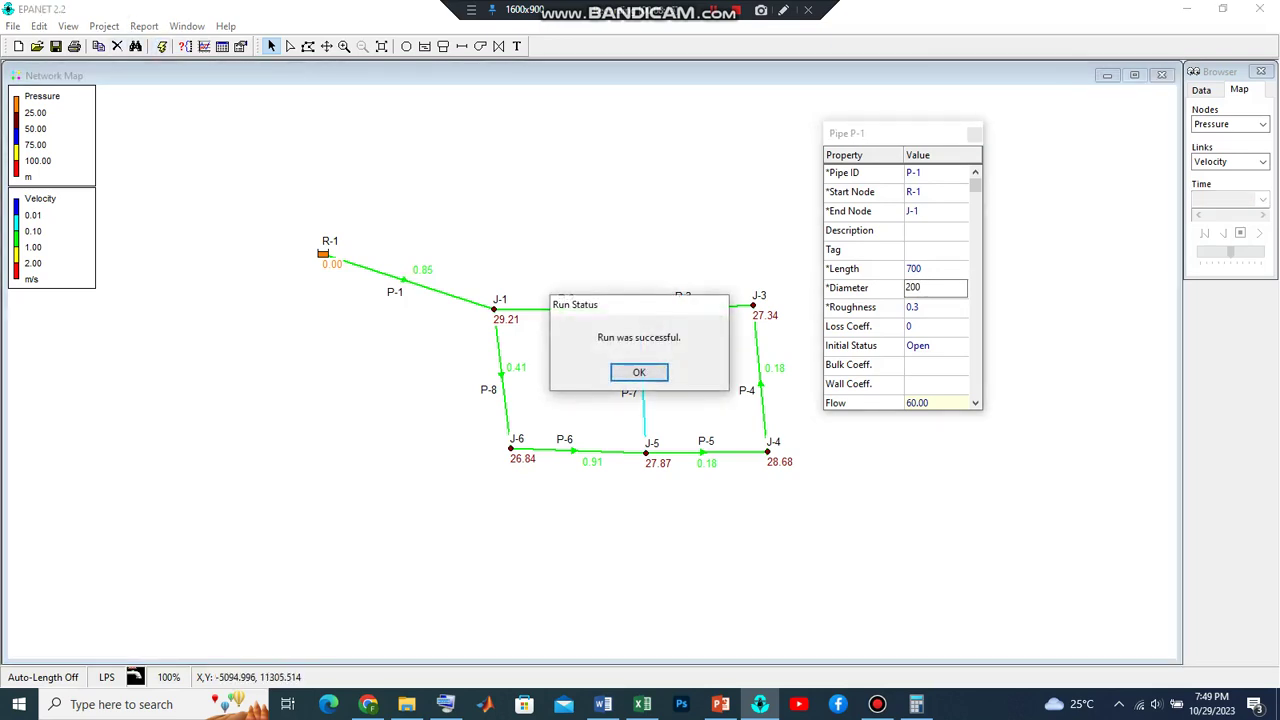
{"action": "key", "text": "Return"}
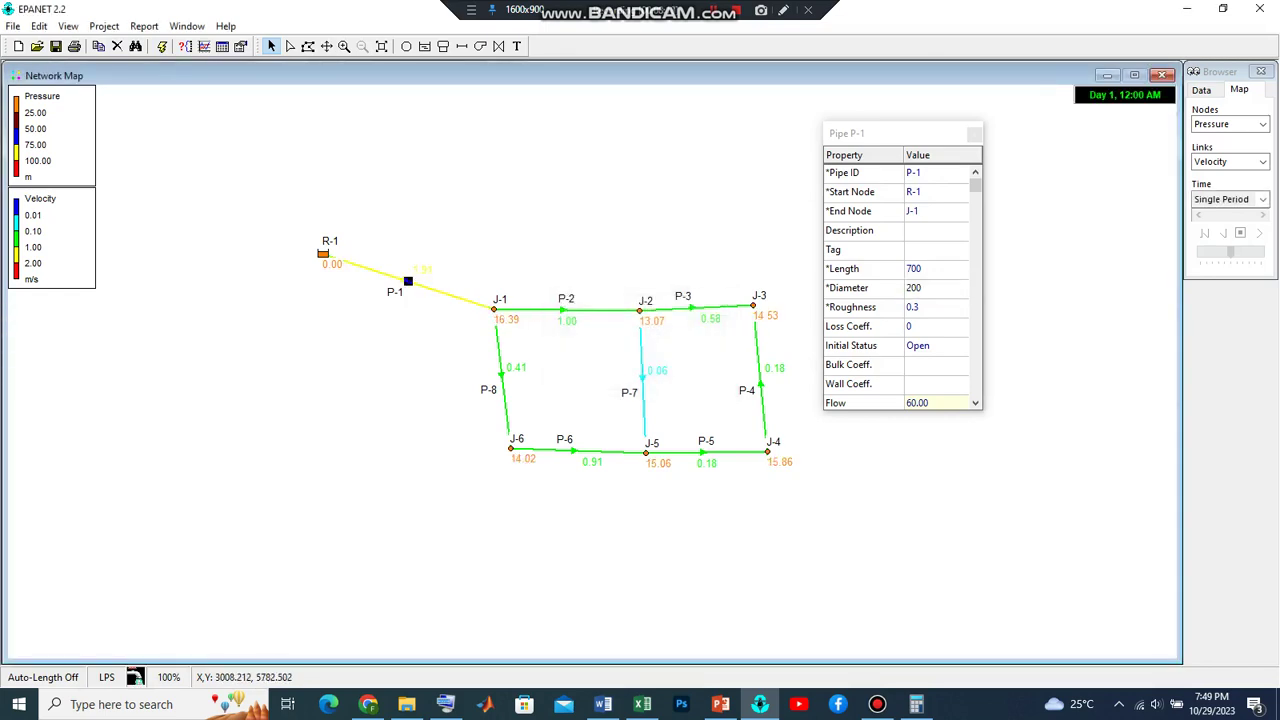
{"action": "mouse_move", "coordinate": [414, 292]}
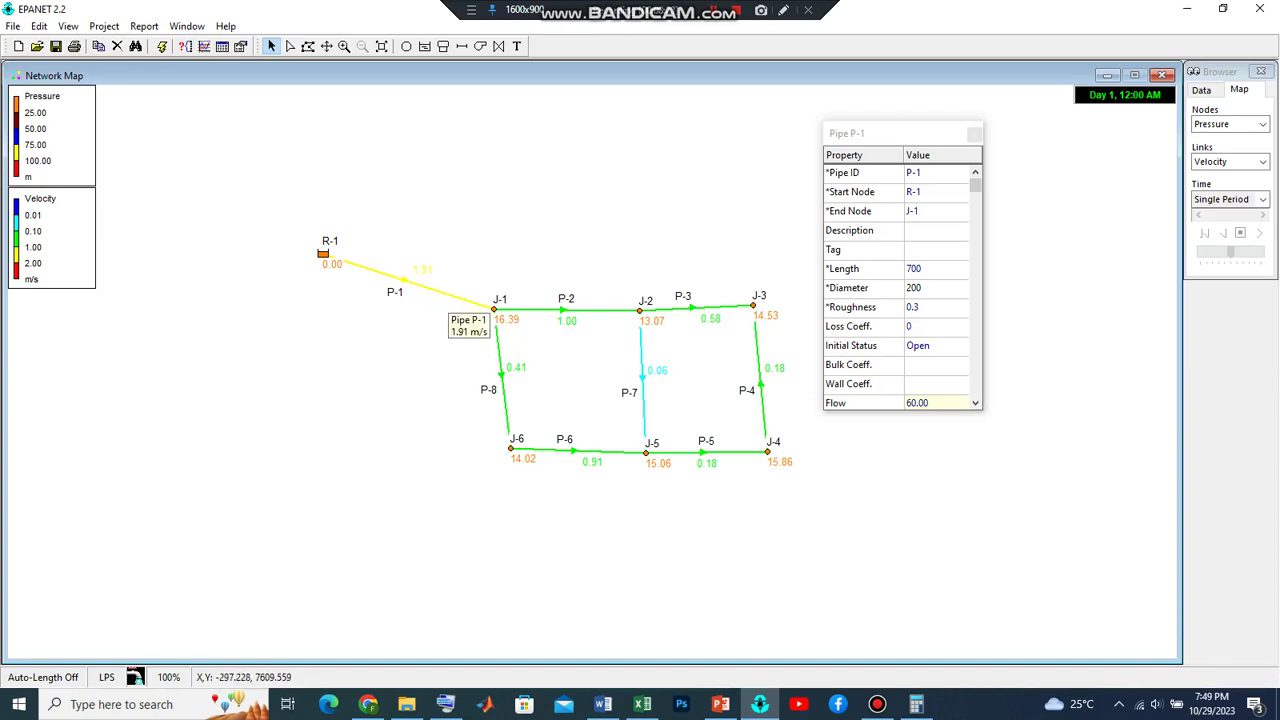
{"action": "left_click", "coordinate": [323, 254]}
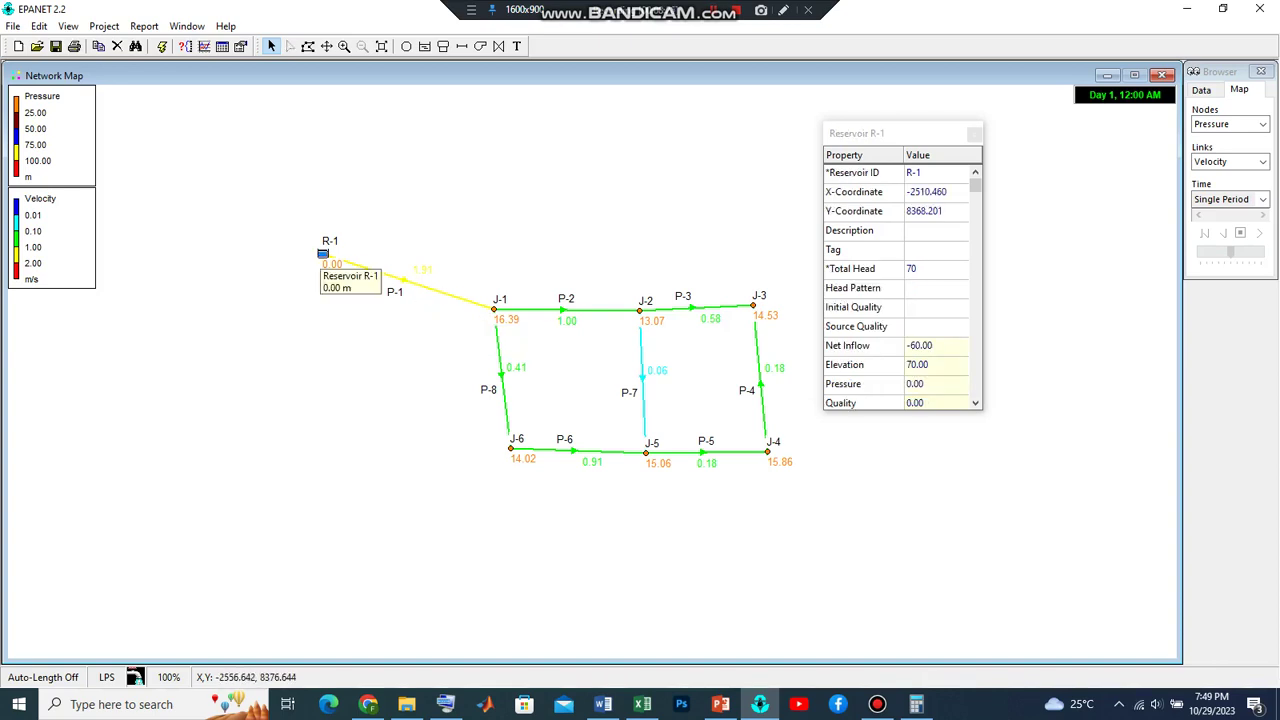
{"action": "right_click", "coordinate": [322, 254]}
{"action": "left_click", "coordinate": [369, 322]}
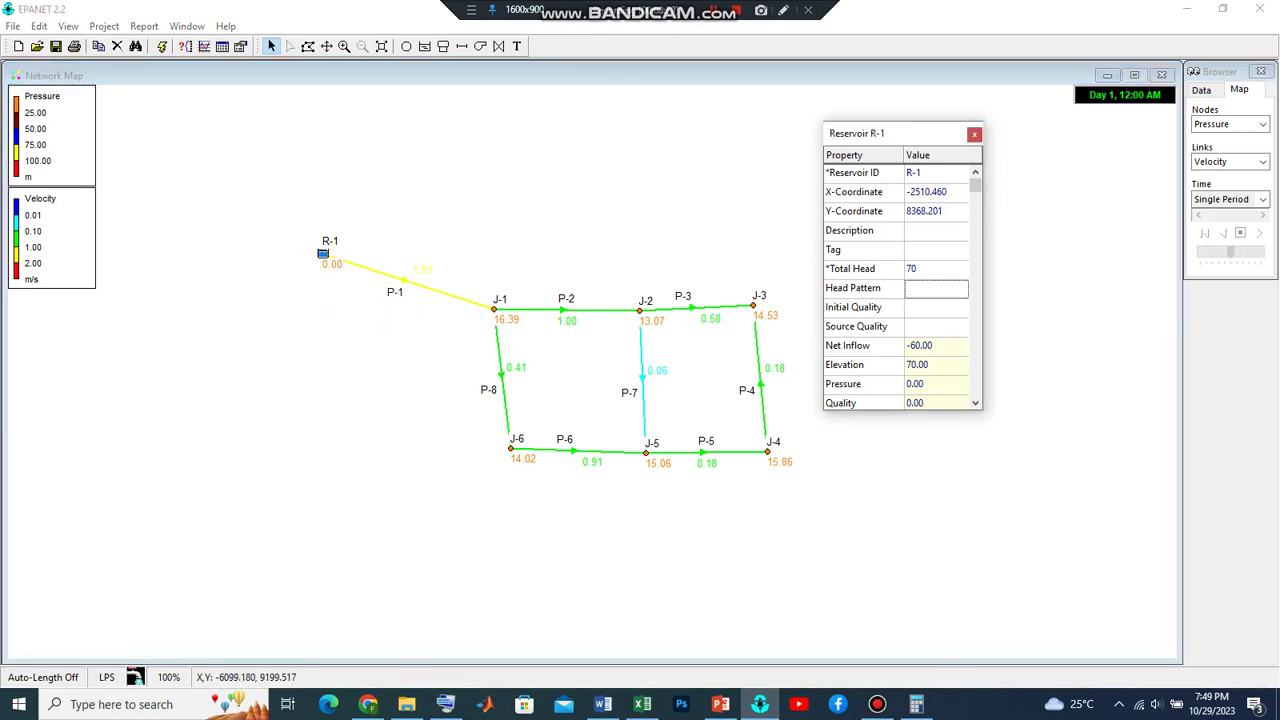
Change the velocity legend's colour for the 1.00 to 2.00 m/s range to a muted green (RGB 73, 182, 77)
{"action": "right_click", "coordinate": [58, 222]}
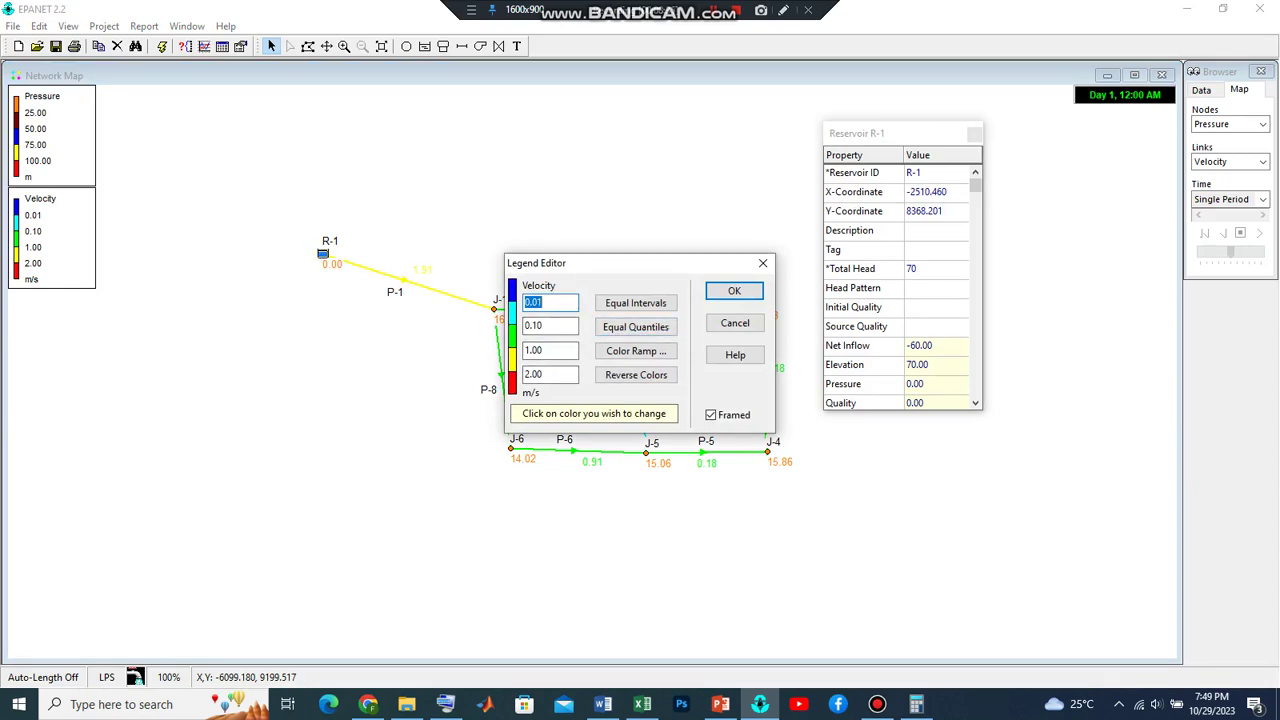
{"action": "left_click", "coordinate": [512, 360]}
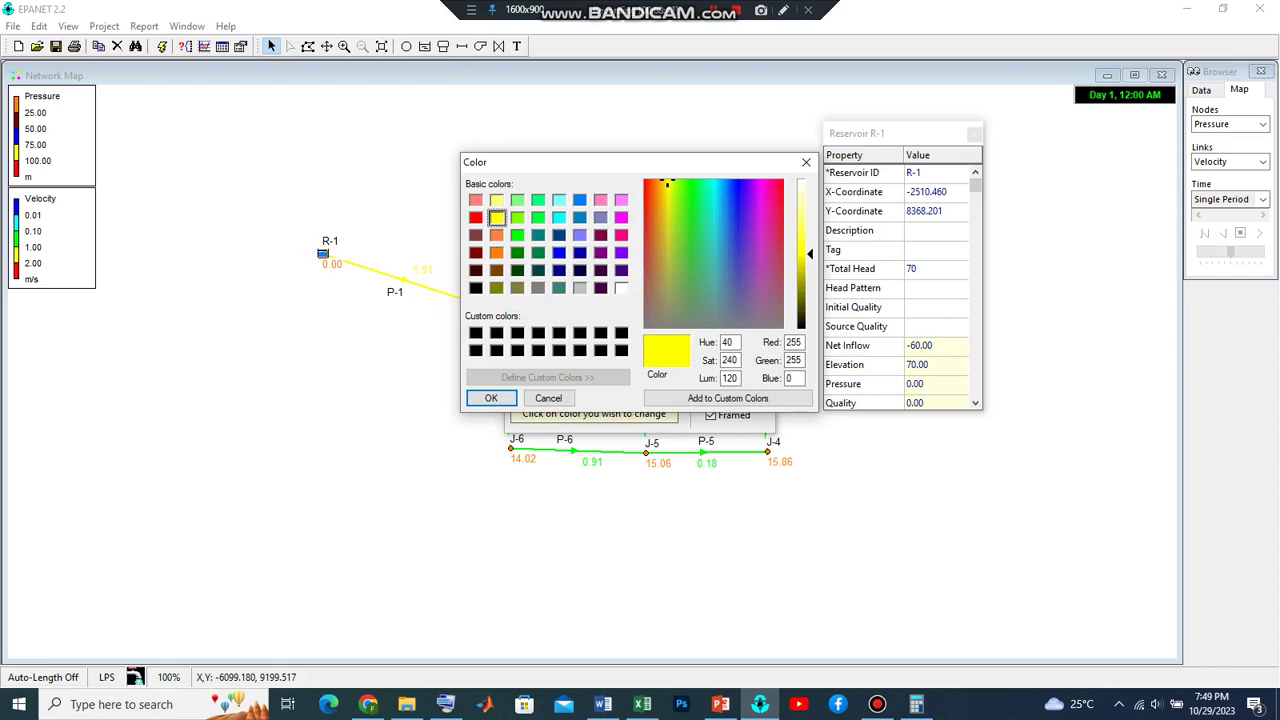
{"action": "left_click", "coordinate": [691, 265]}
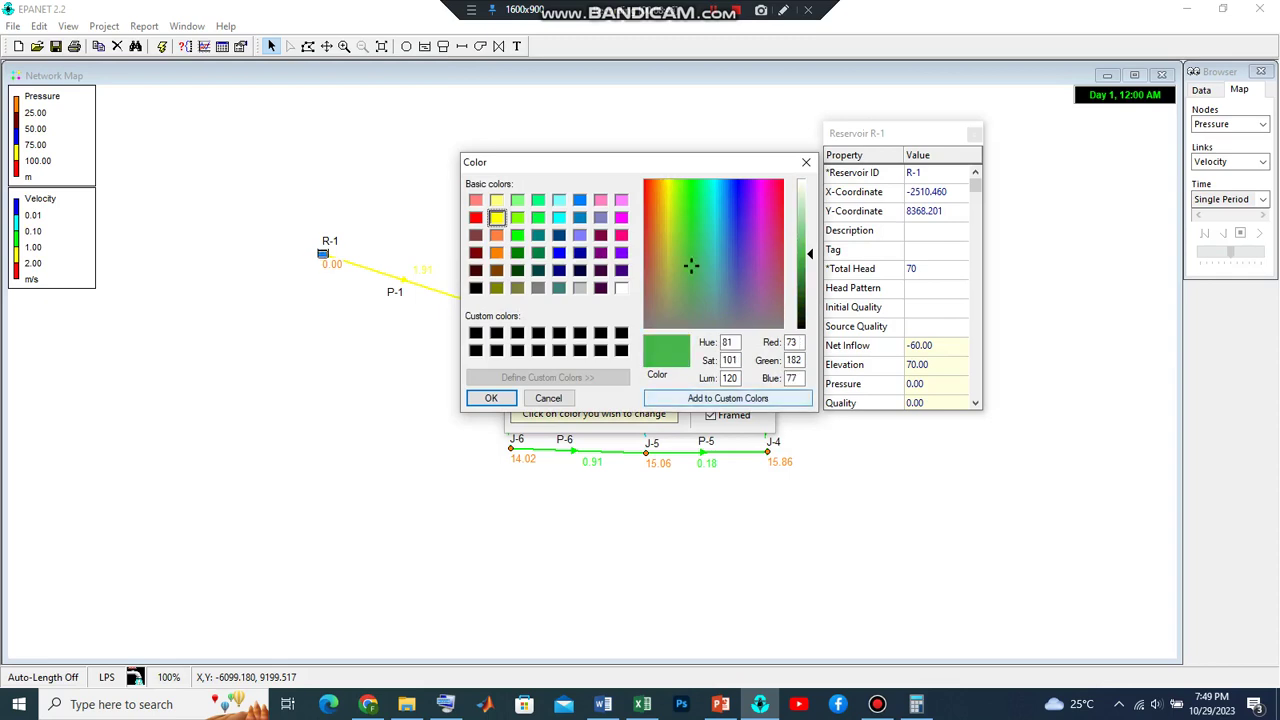
{"action": "left_click", "coordinate": [491, 398]}
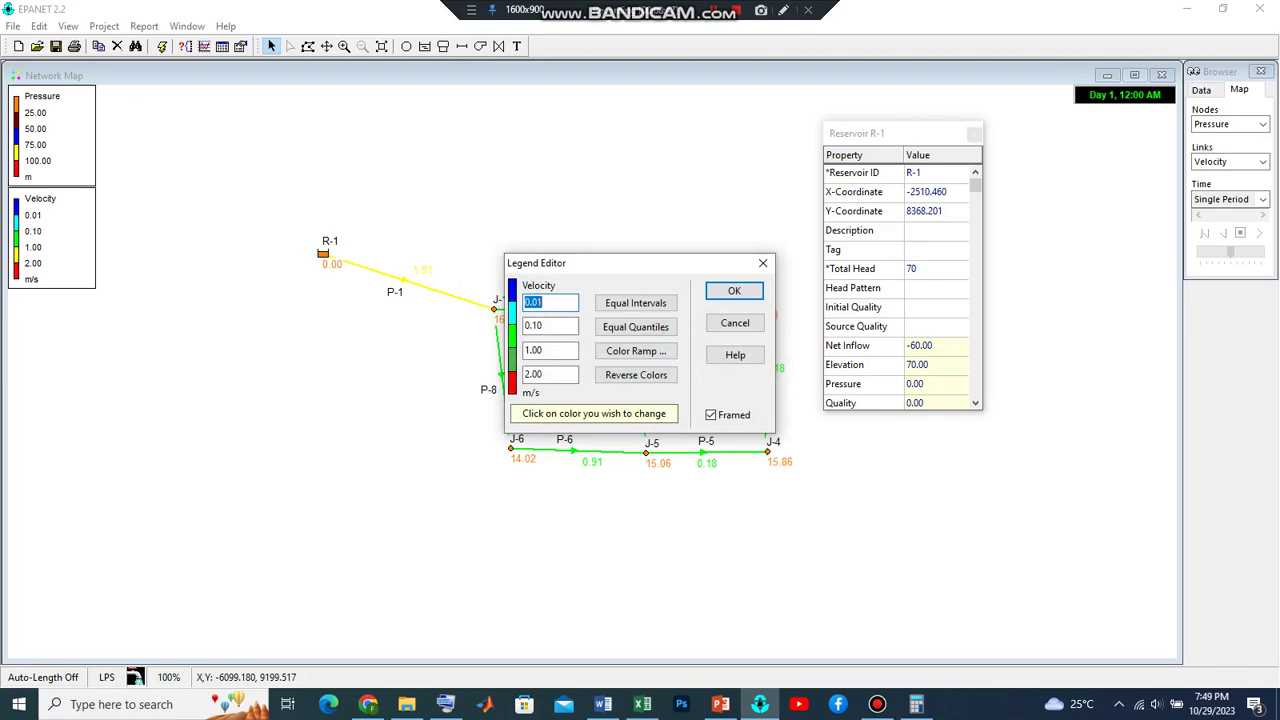
{"action": "key", "text": "Return"}
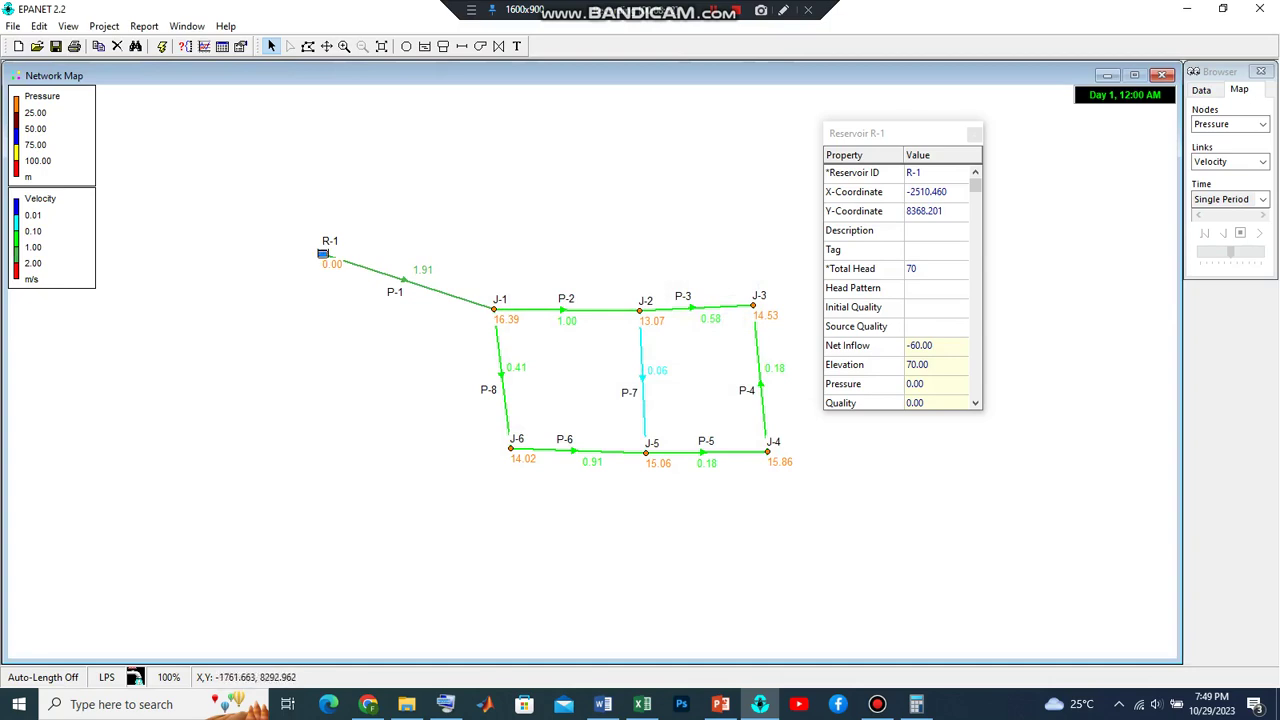
Set the diameters of pipes P-2 and P-8 to 150
{"action": "mouse_move", "coordinate": [580, 311]}
{"action": "left_click", "coordinate": [407, 282]}
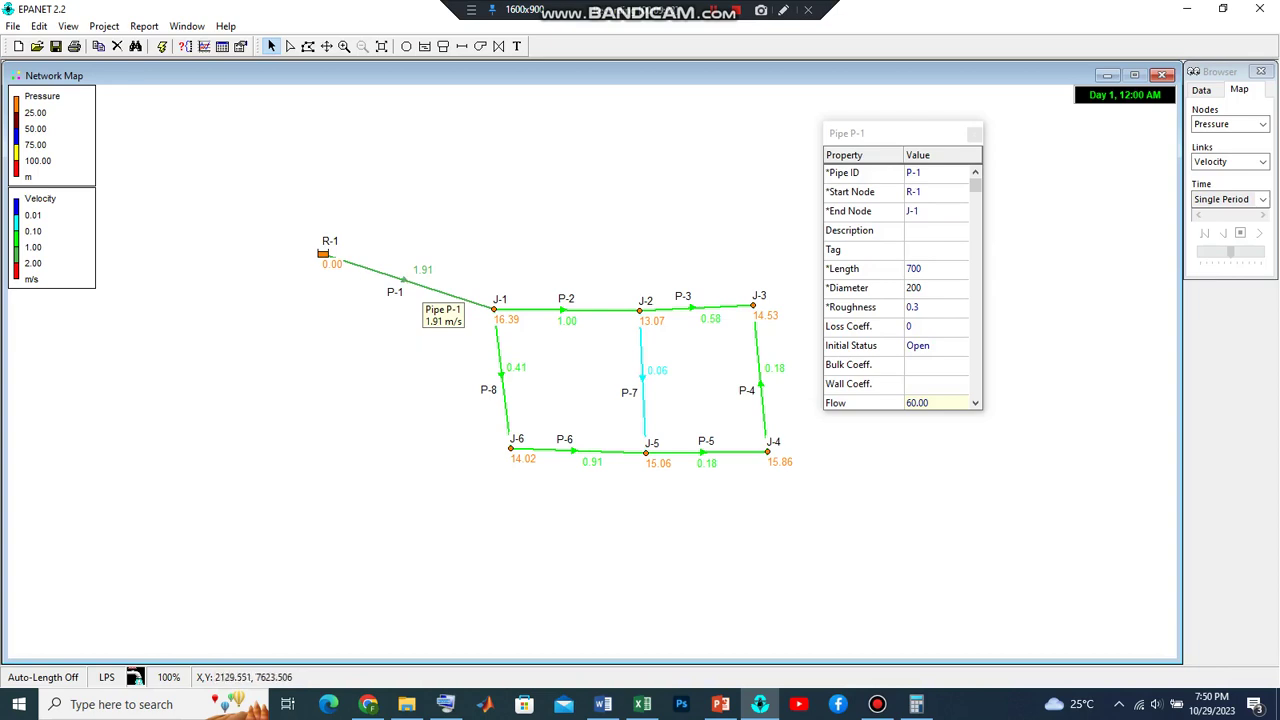
{"action": "left_click", "coordinate": [566, 310]}
{"action": "left_click", "coordinate": [936, 288]}
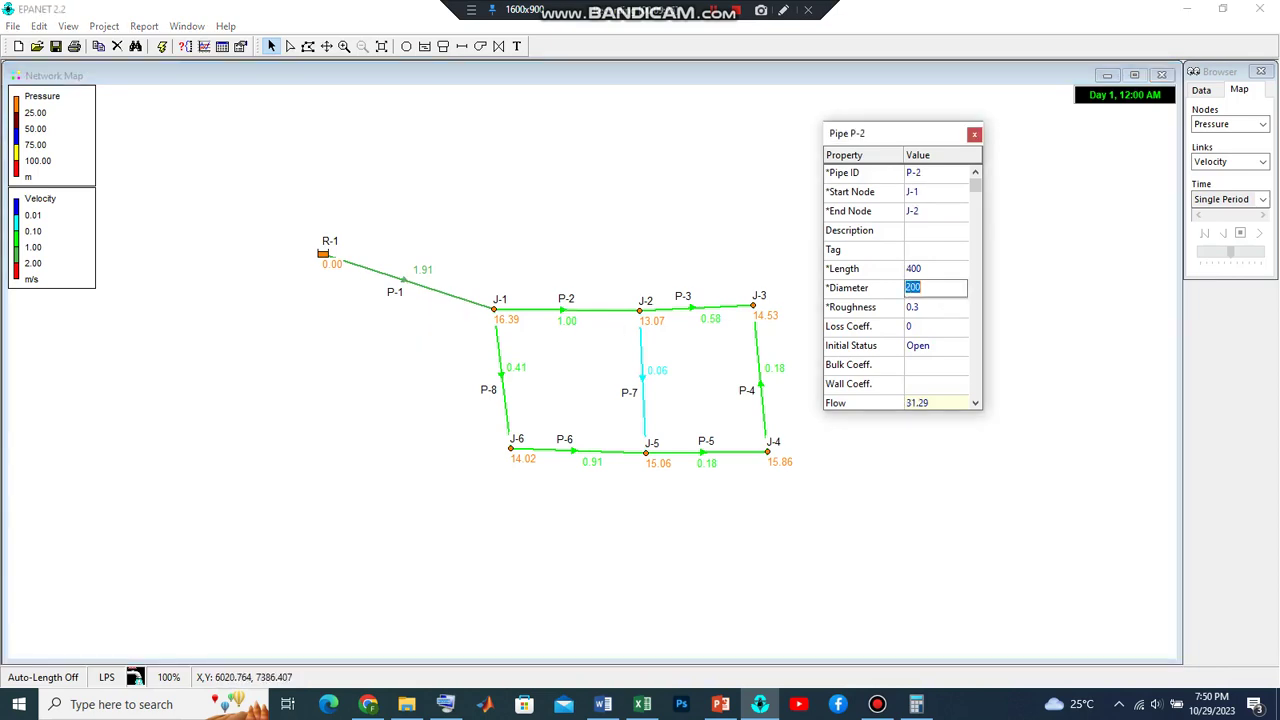
{"action": "type", "text": "150"}
{"action": "left_click", "coordinate": [502, 378]}
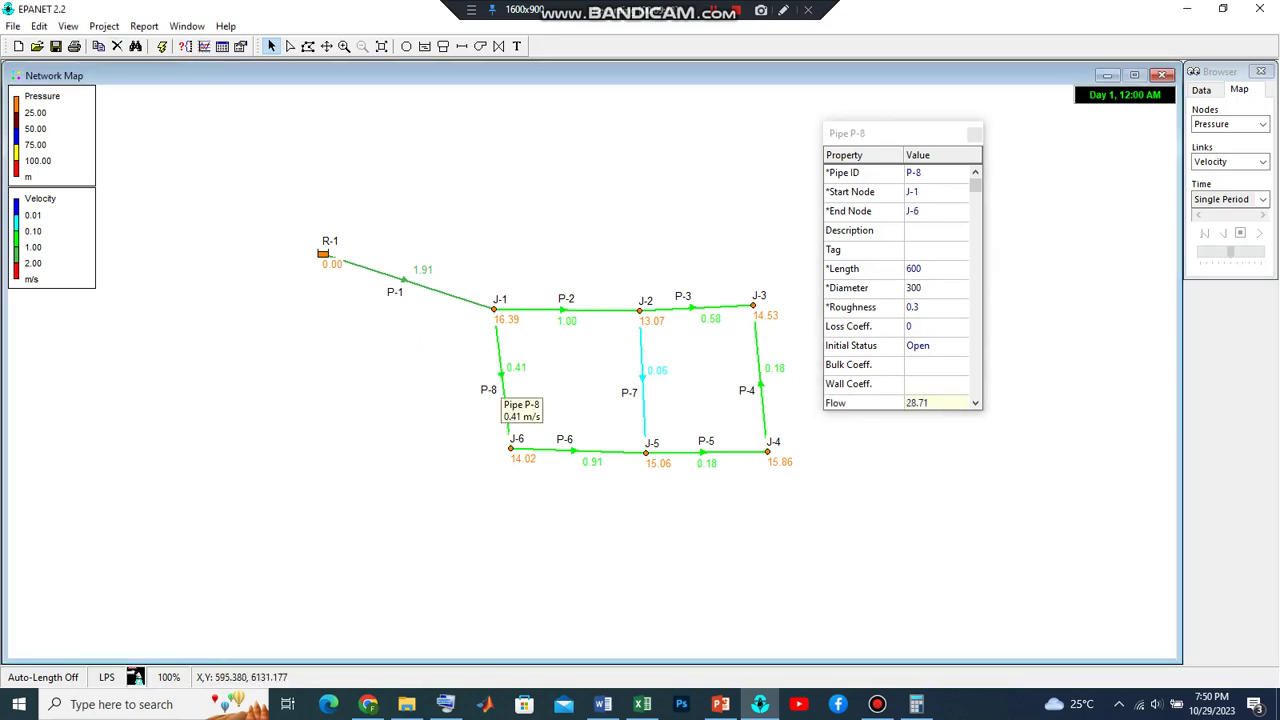
{"action": "left_click", "coordinate": [935, 287]}
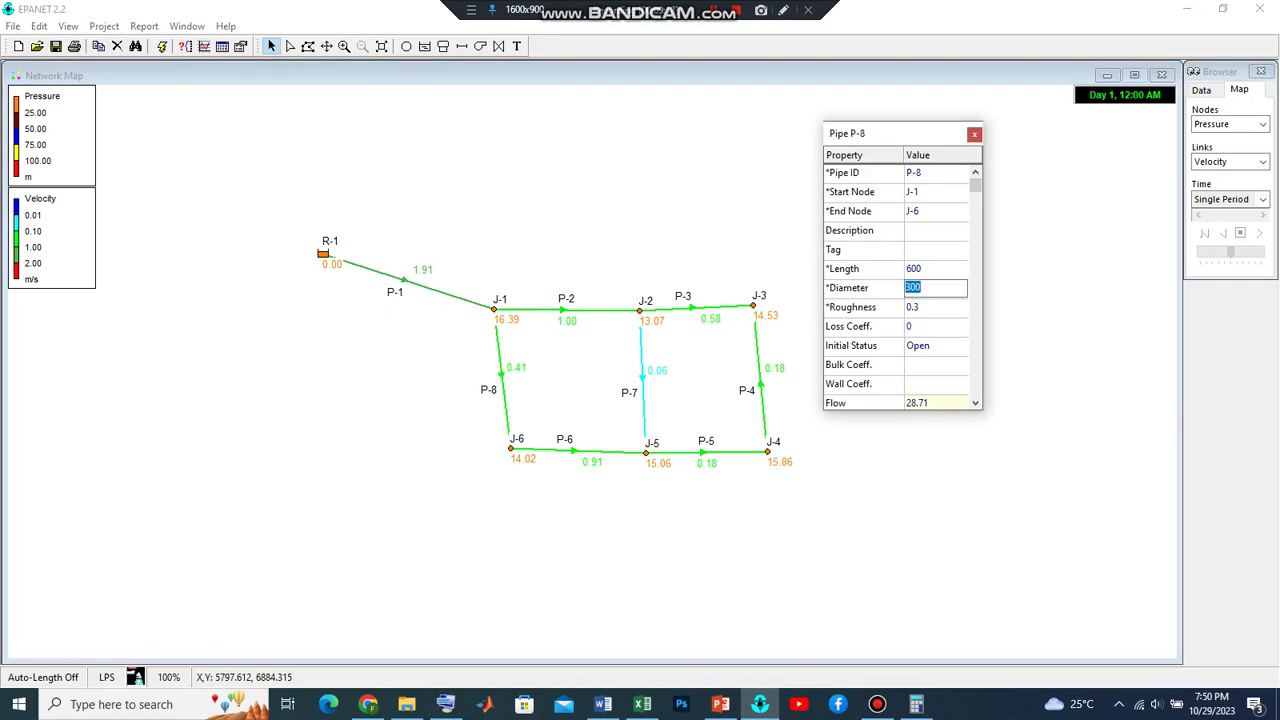
{"action": "type", "text": "150"}
Change pipe P-7's diameter and set pipe P-3's diameter to 150
{"action": "left_click", "coordinate": [643, 383]}
{"action": "left_click", "coordinate": [935, 288]}
{"action": "type", "text": "1"}
{"action": "left_click", "coordinate": [697, 308]}
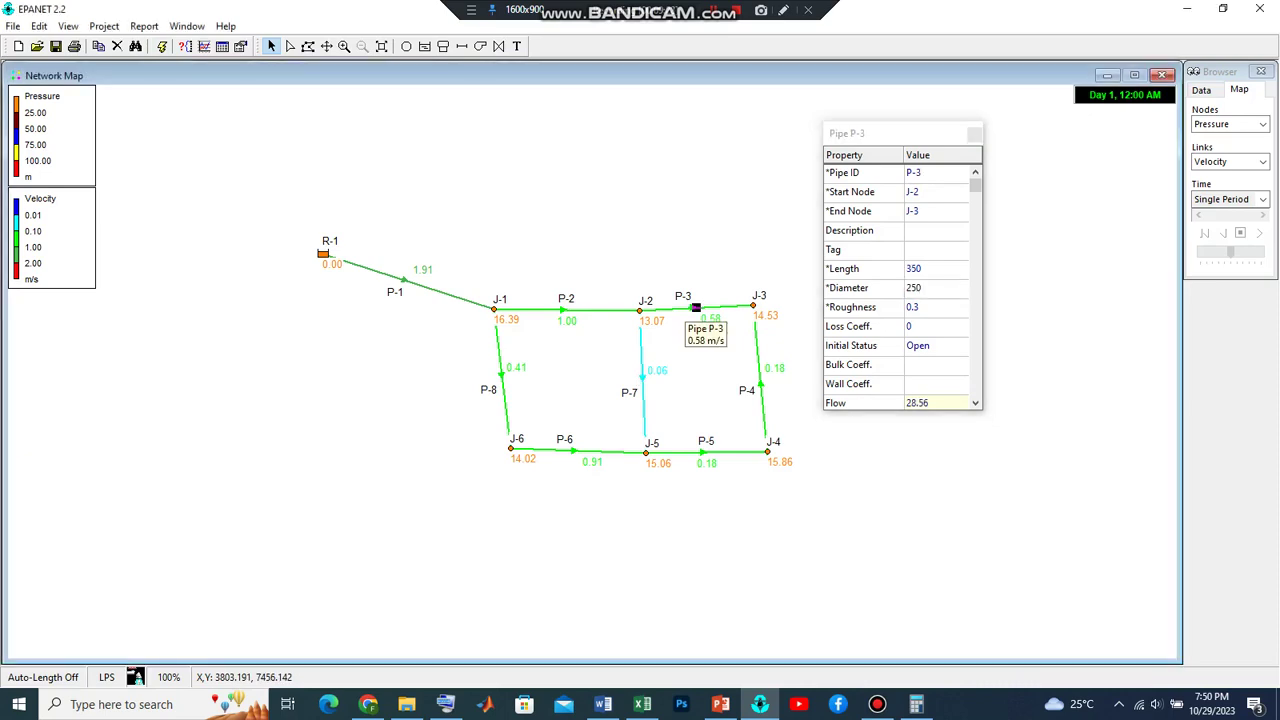
{"action": "left_click", "coordinate": [935, 288]}
{"action": "type", "text": "150"}
Check pipe P-4's properties and set pipe P-6's diameter to 150
{"action": "left_click", "coordinate": [760, 380]}
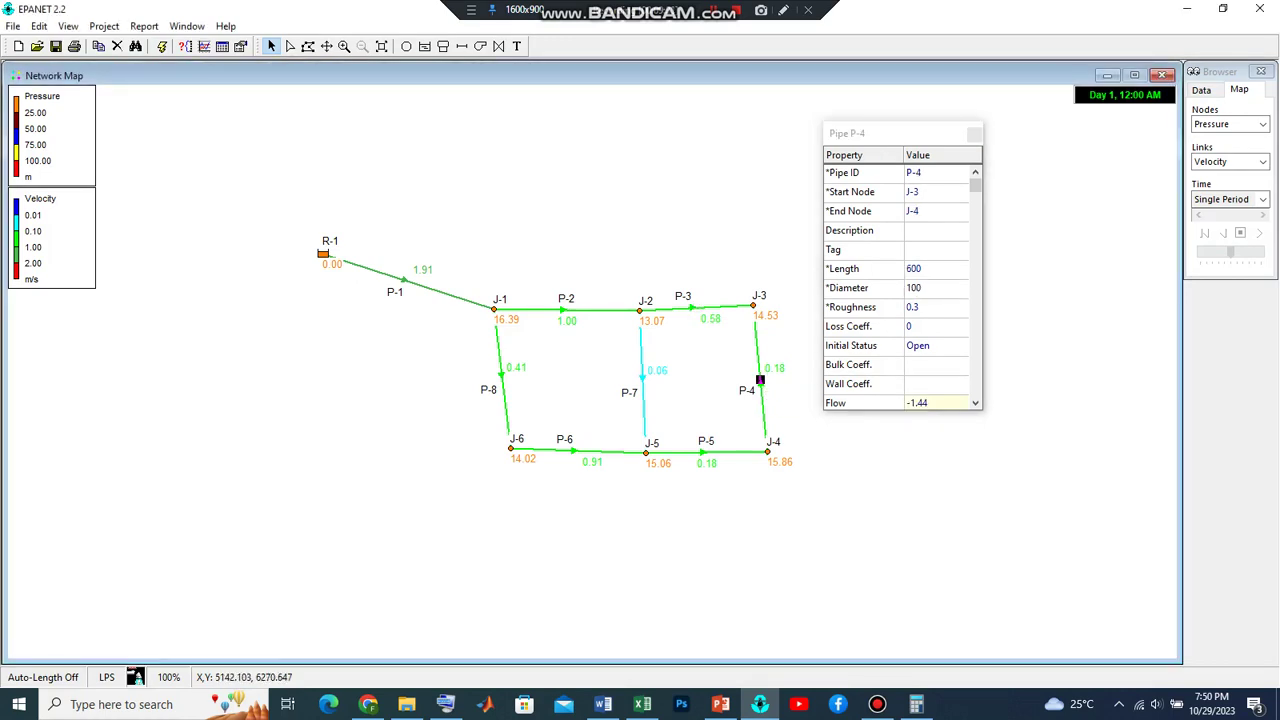
{"action": "left_click", "coordinate": [575, 452]}
{"action": "double_click", "coordinate": [577, 452]}
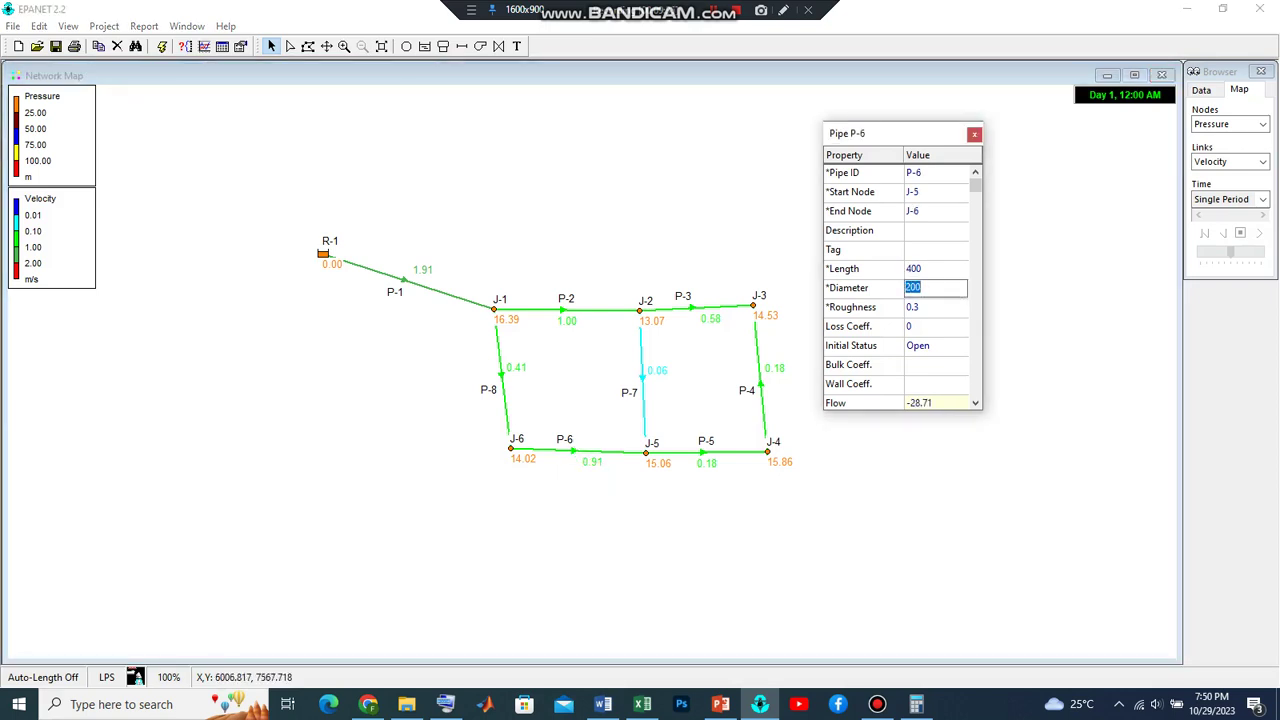
{"action": "type", "text": "150"}
Check pipe P-5's diameter, then rerun the hydraulic analysis and close the status report
{"action": "left_click", "coordinate": [706, 452]}
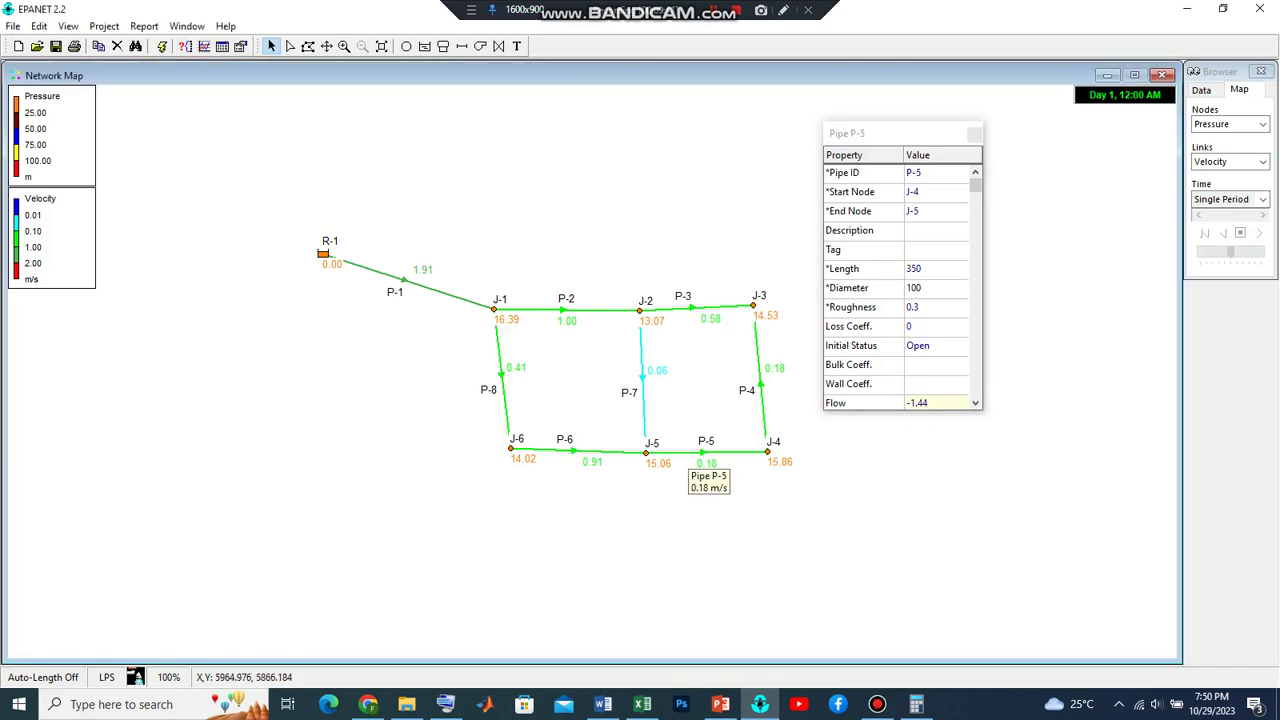
{"action": "double_click", "coordinate": [706, 452]}
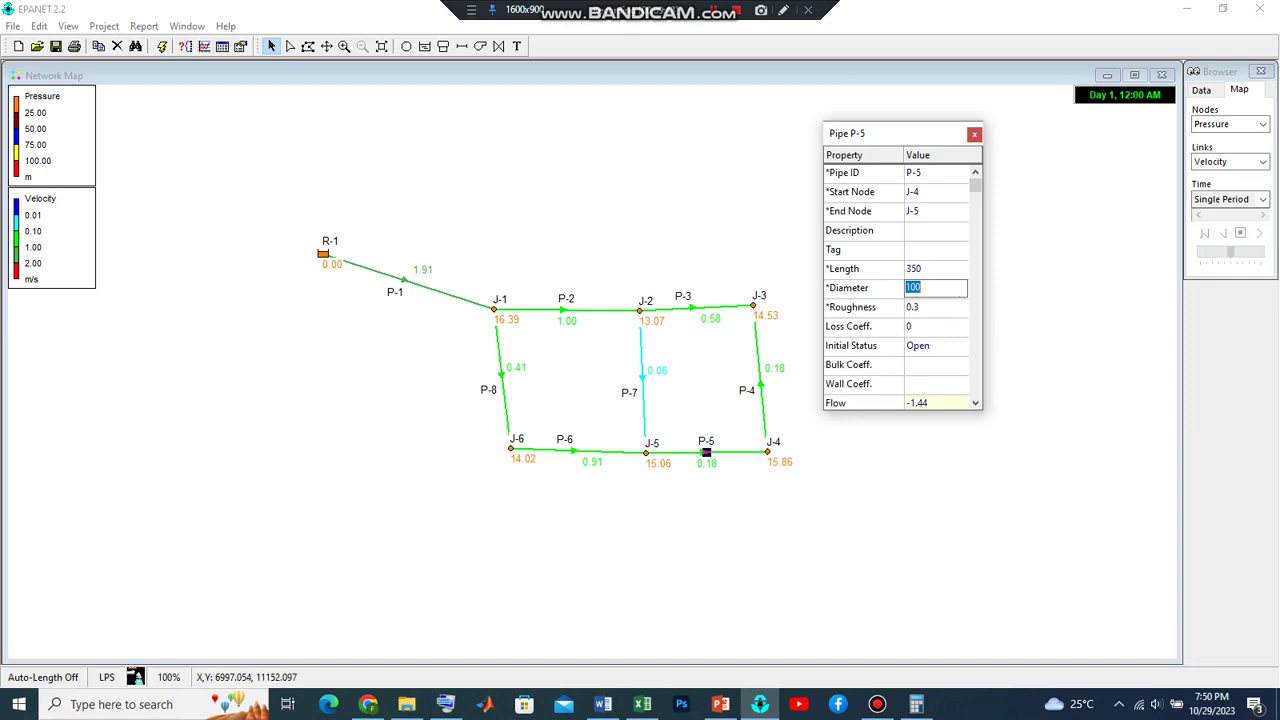
{"action": "left_click", "coordinate": [161, 46]}
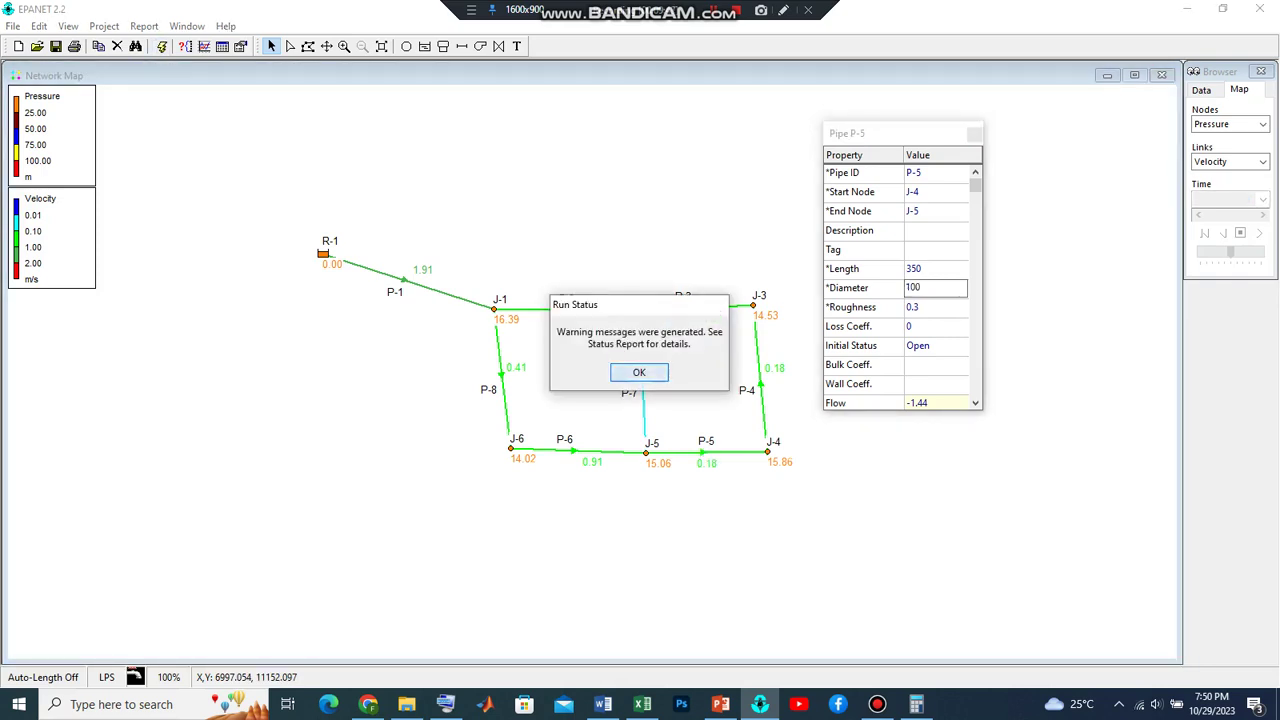
{"action": "key", "text": "Return"}
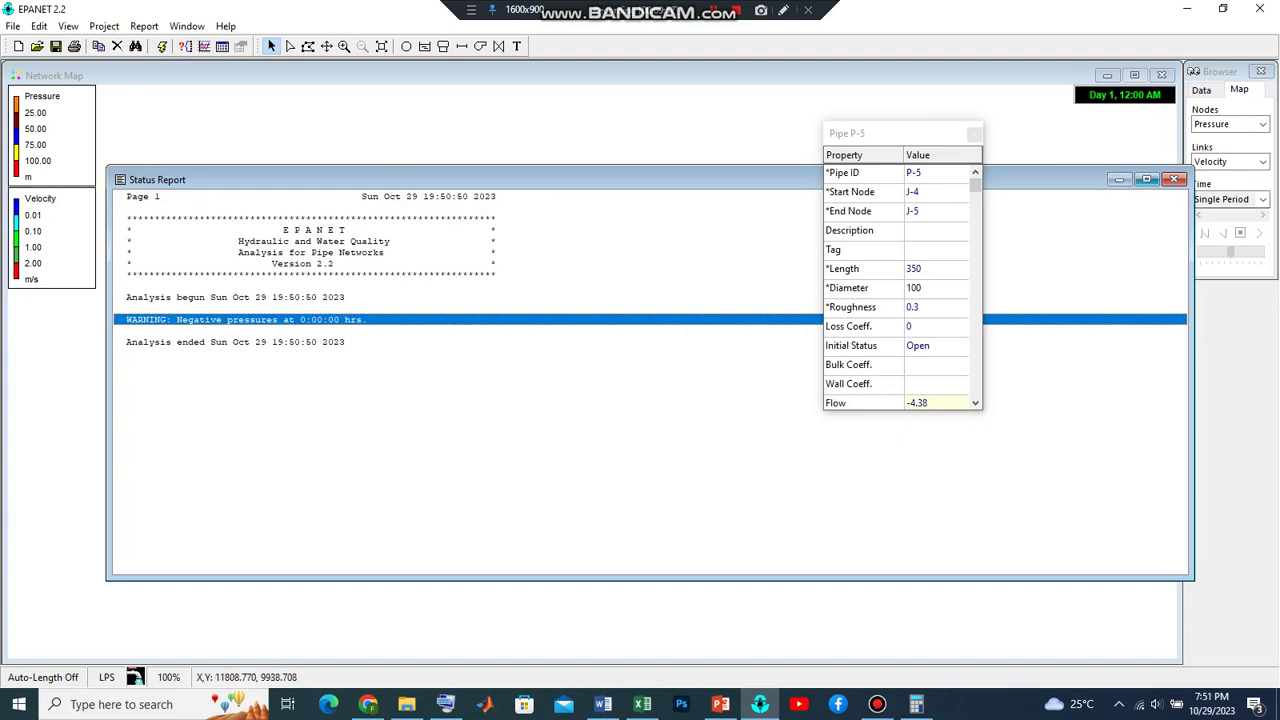
{"action": "left_click", "coordinate": [1174, 179]}
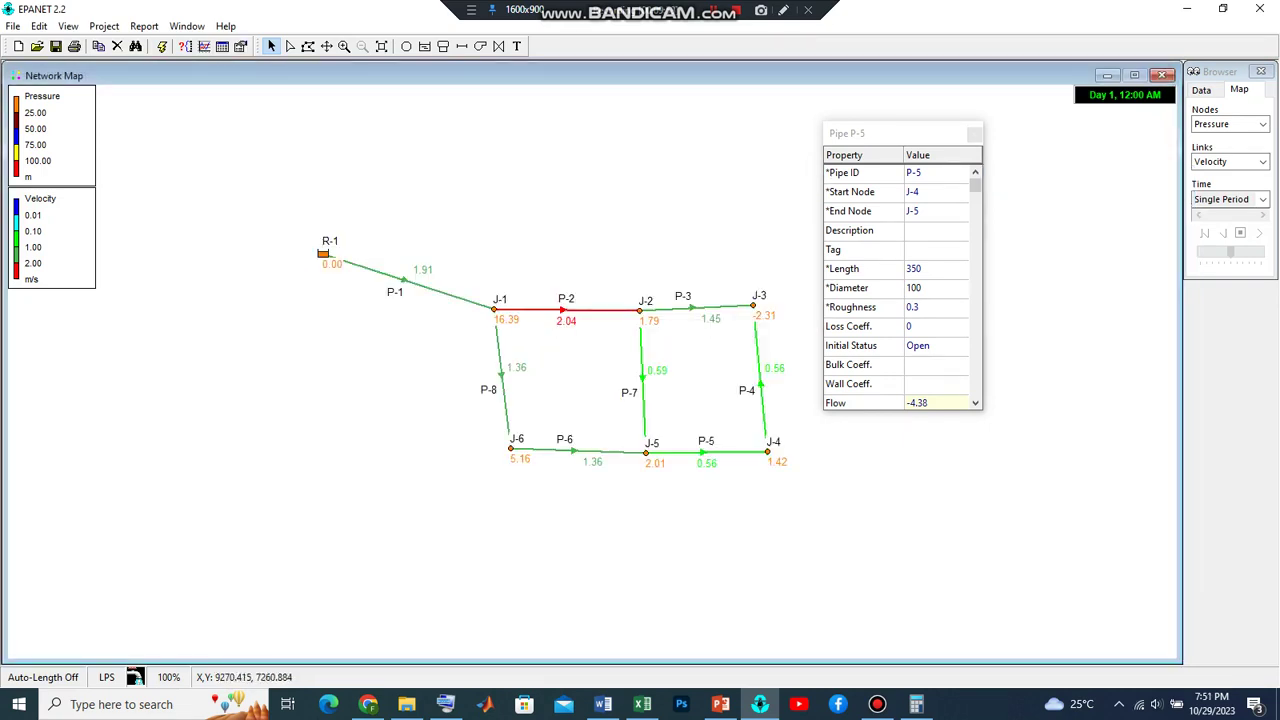